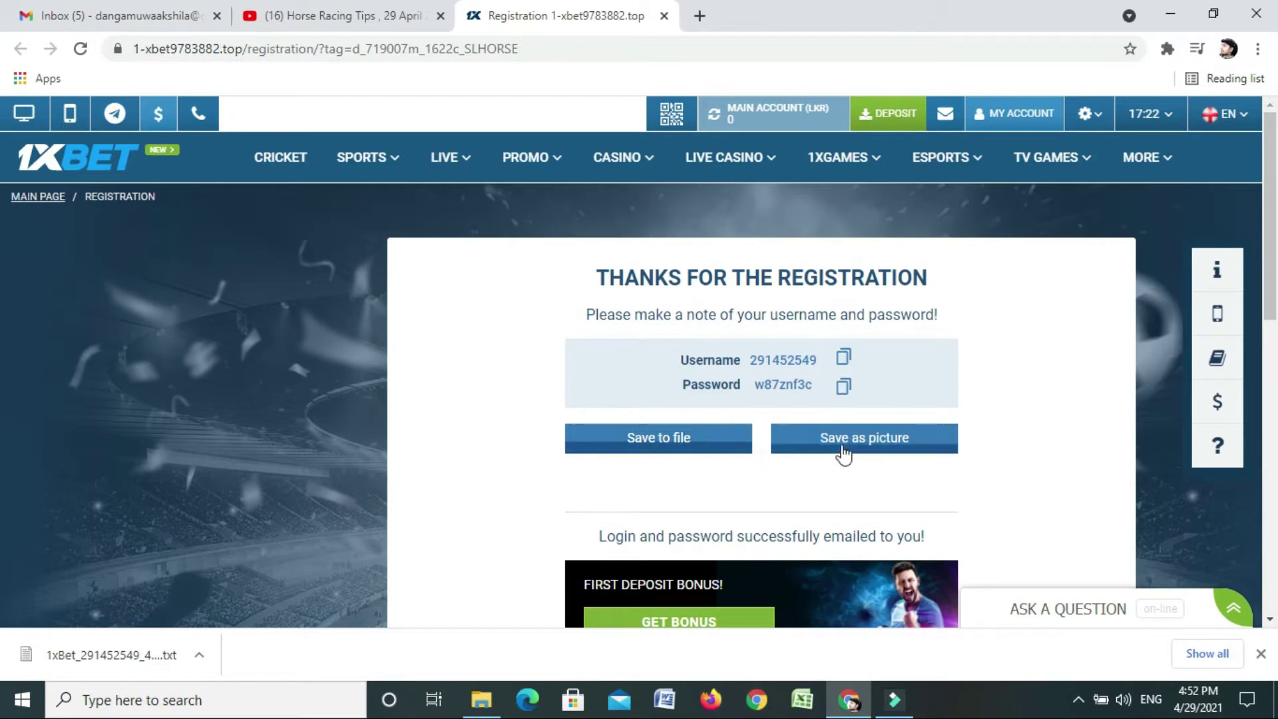
# Save the new account's username and password to a text file from the registration thanks page
pyautogui.moveTo(983, 121)
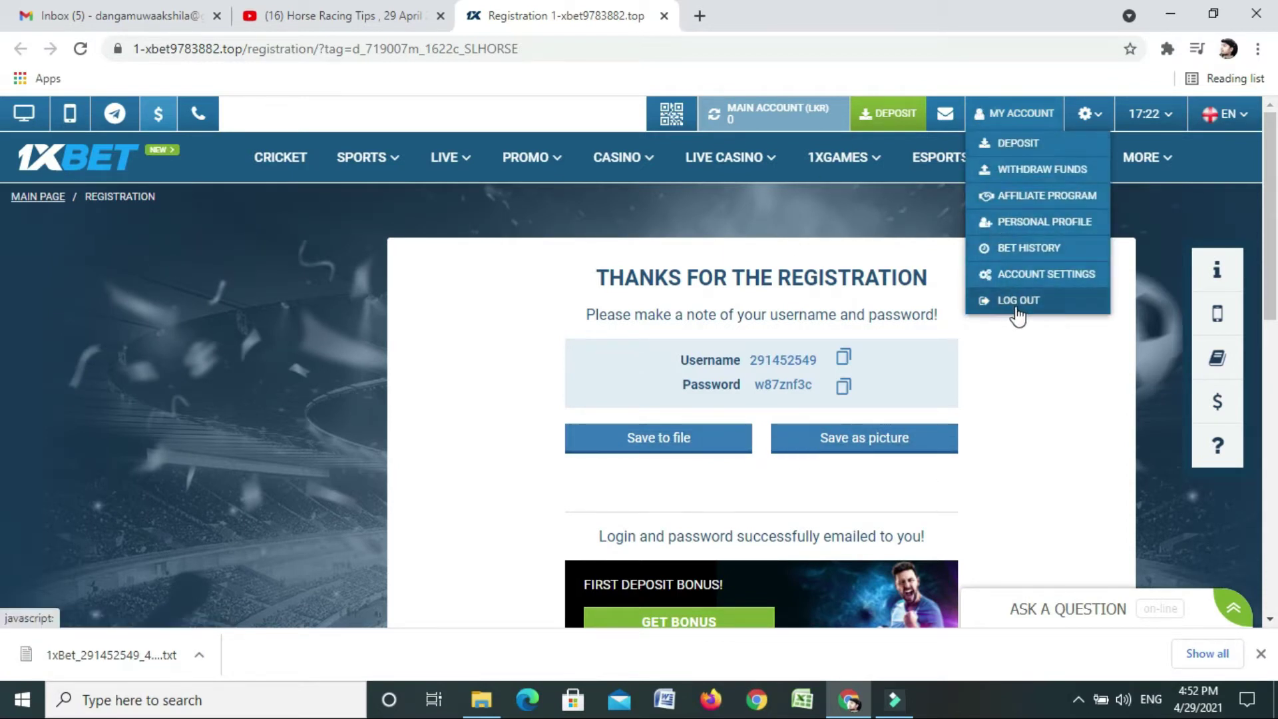
# Go to the Personal Profile page from the My Account menu
pyautogui.click(1037, 228)
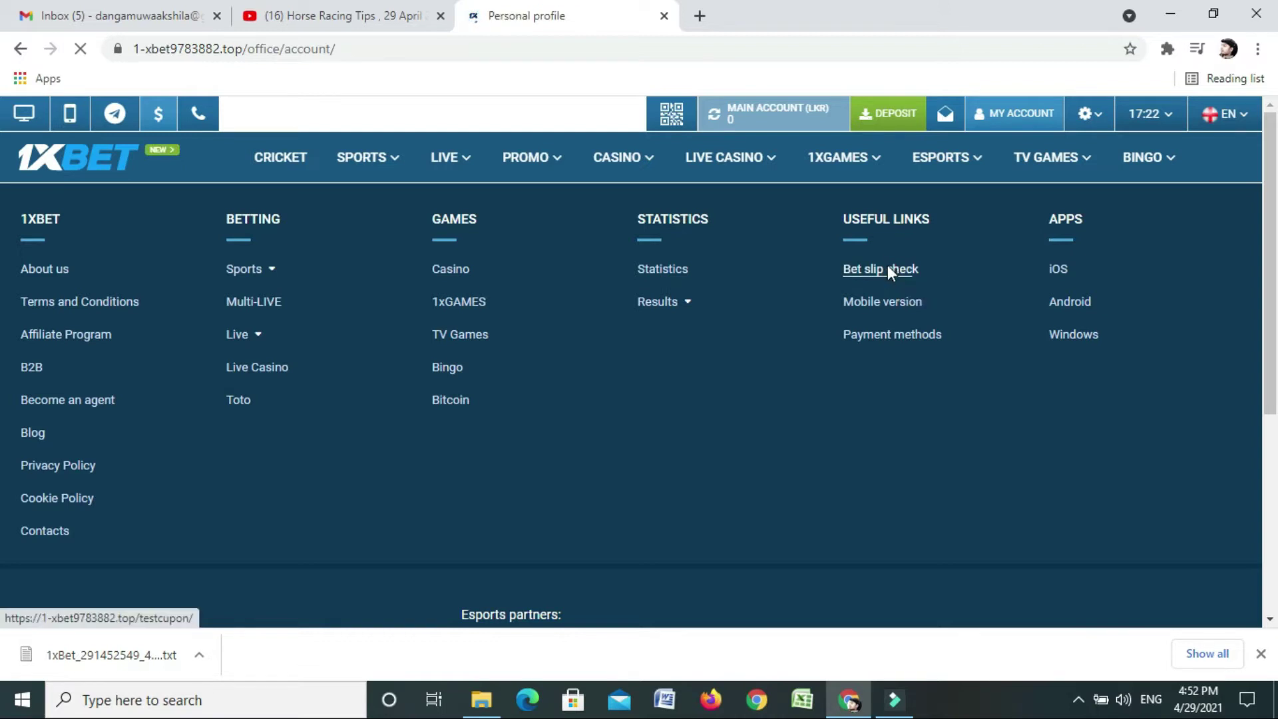
pyautogui.click(137, 24)
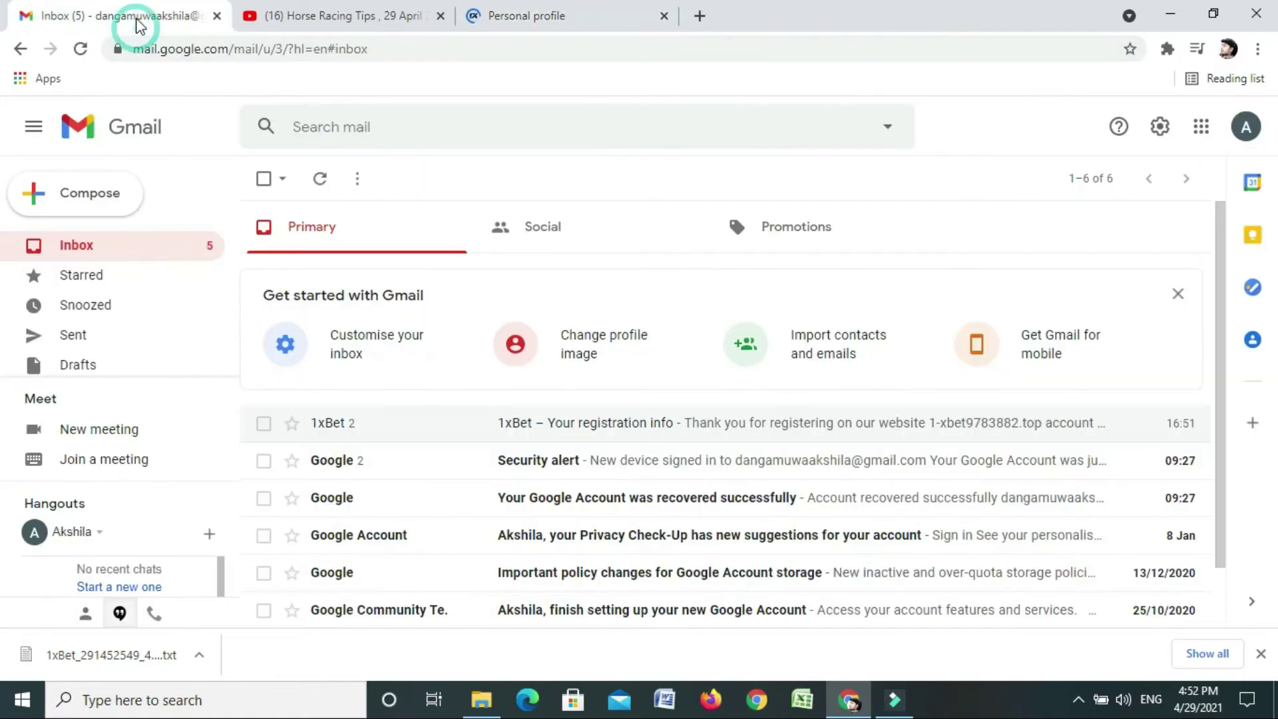
pyautogui.click(74, 251)
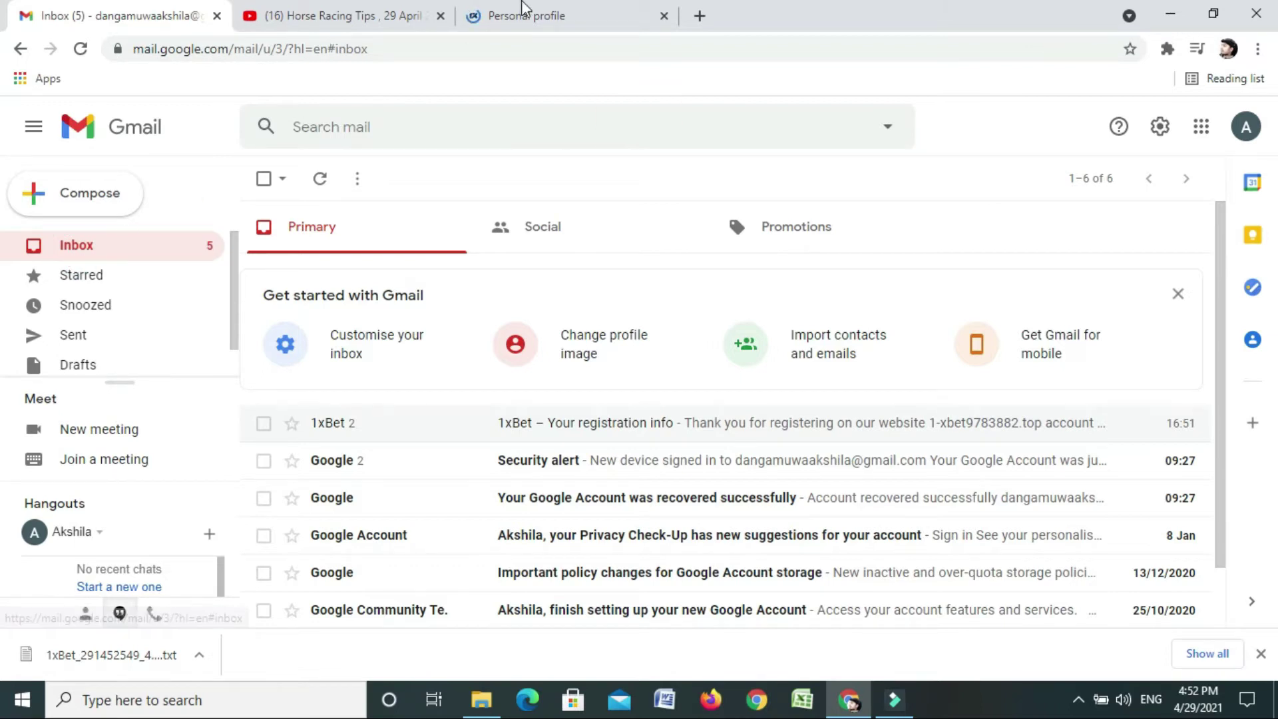
pyautogui.click(558, 10)
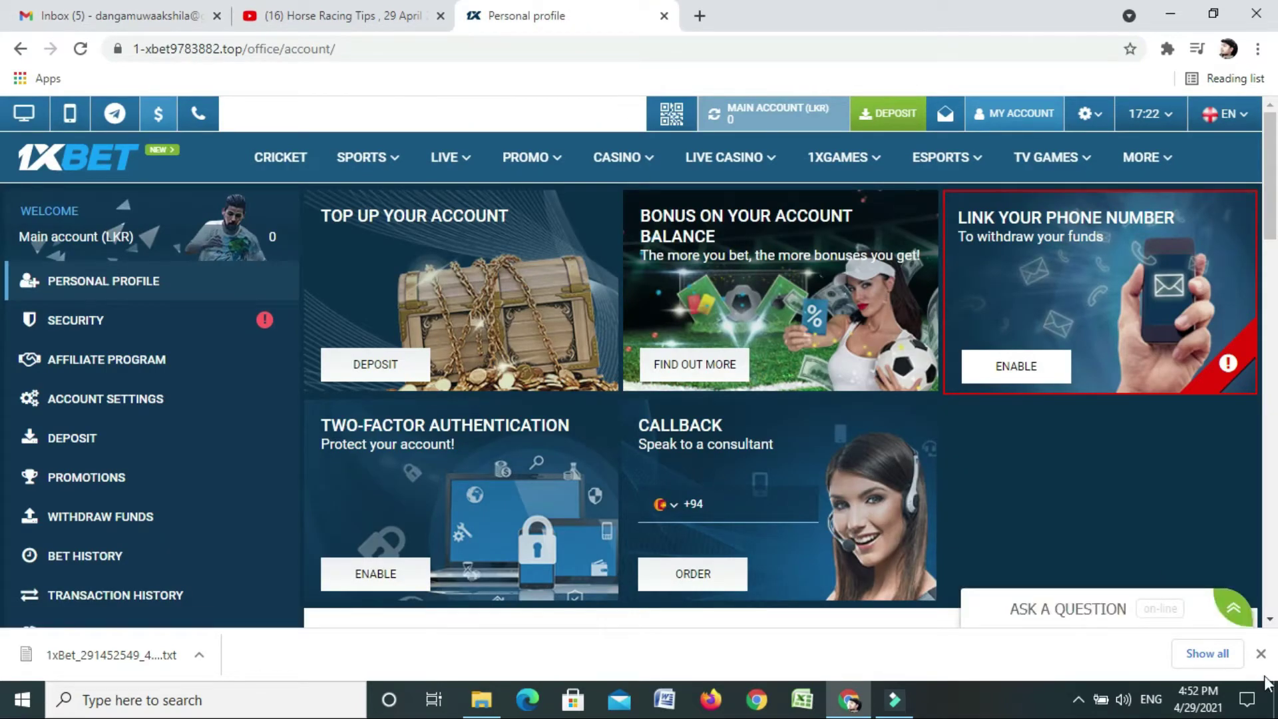
# Dismiss the download bar and fill in the profile's surname and first name
pyautogui.click(1261, 654)
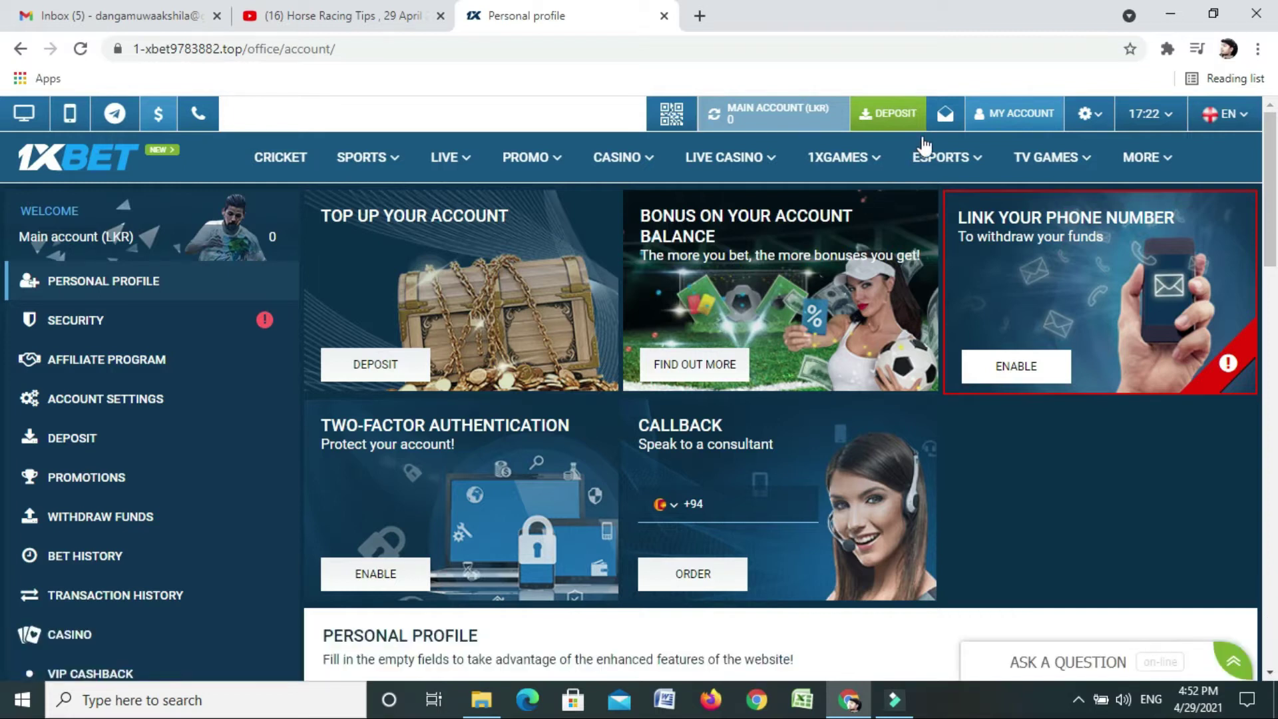
pyautogui.scroll(-5, 873, 276)
pyautogui.scroll(-4, 873, 278)
pyautogui.scroll(1, 735, 390)
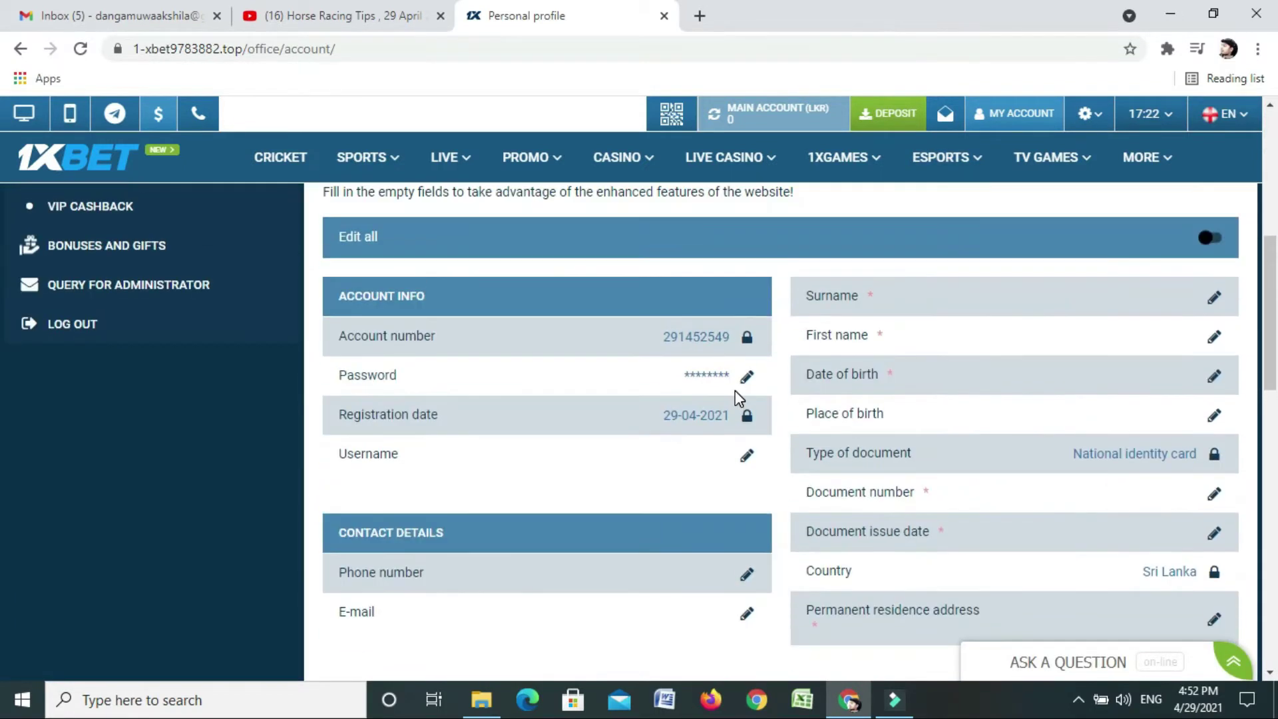
pyautogui.scroll(1, 952, 483)
pyautogui.scroll(-1, 1076, 323)
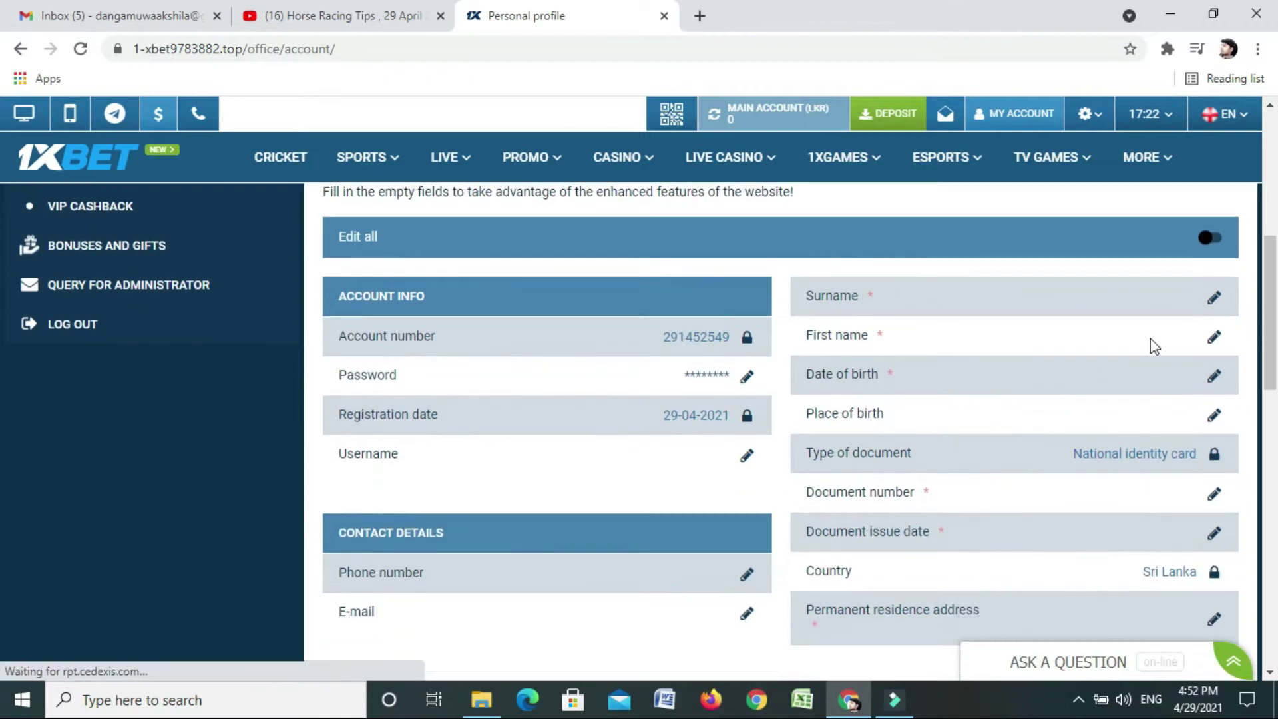
pyautogui.click(1214, 300)
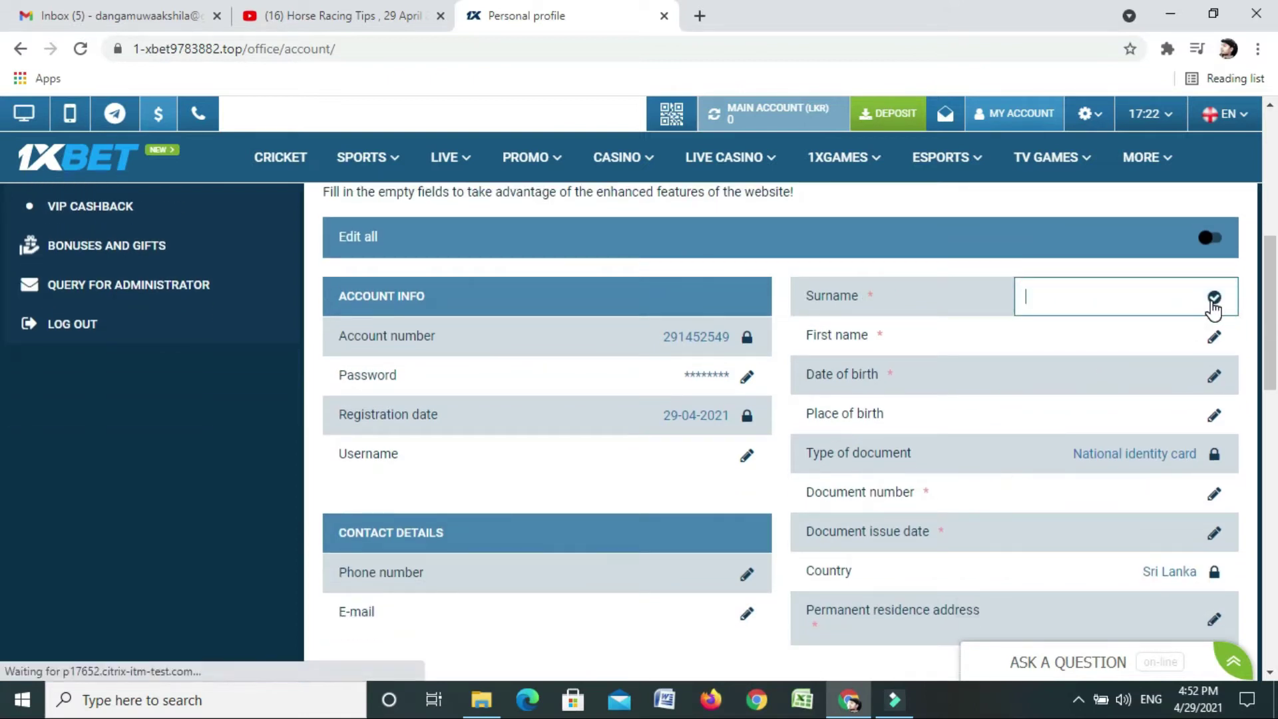
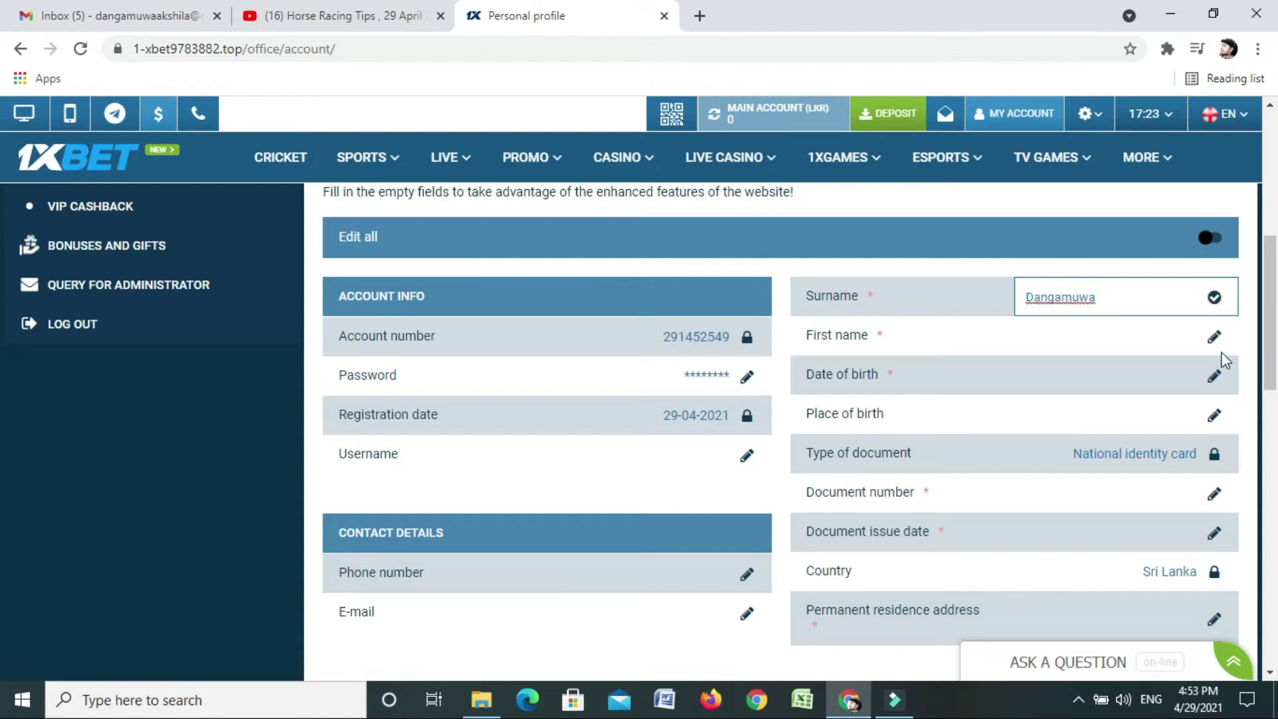
pyautogui.click(1213, 337)
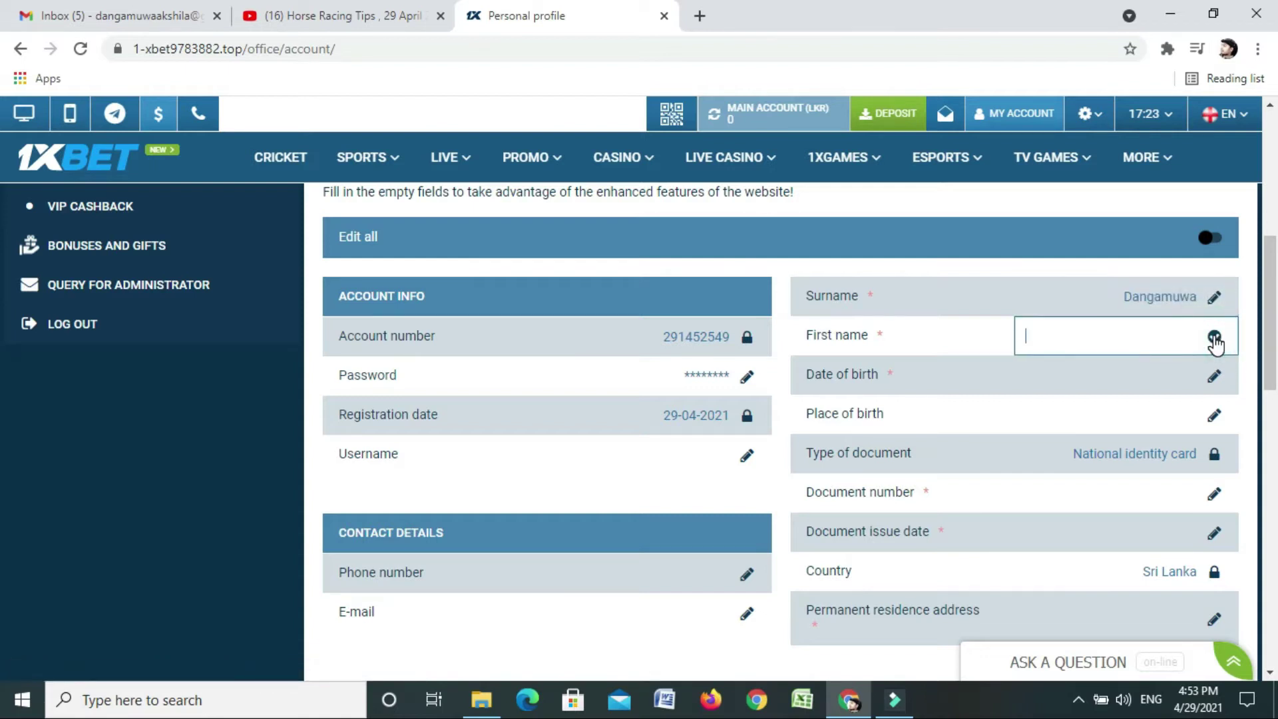
# Set the date of birth to 10 September 1998 in the calendar
pyautogui.click(1214, 377)
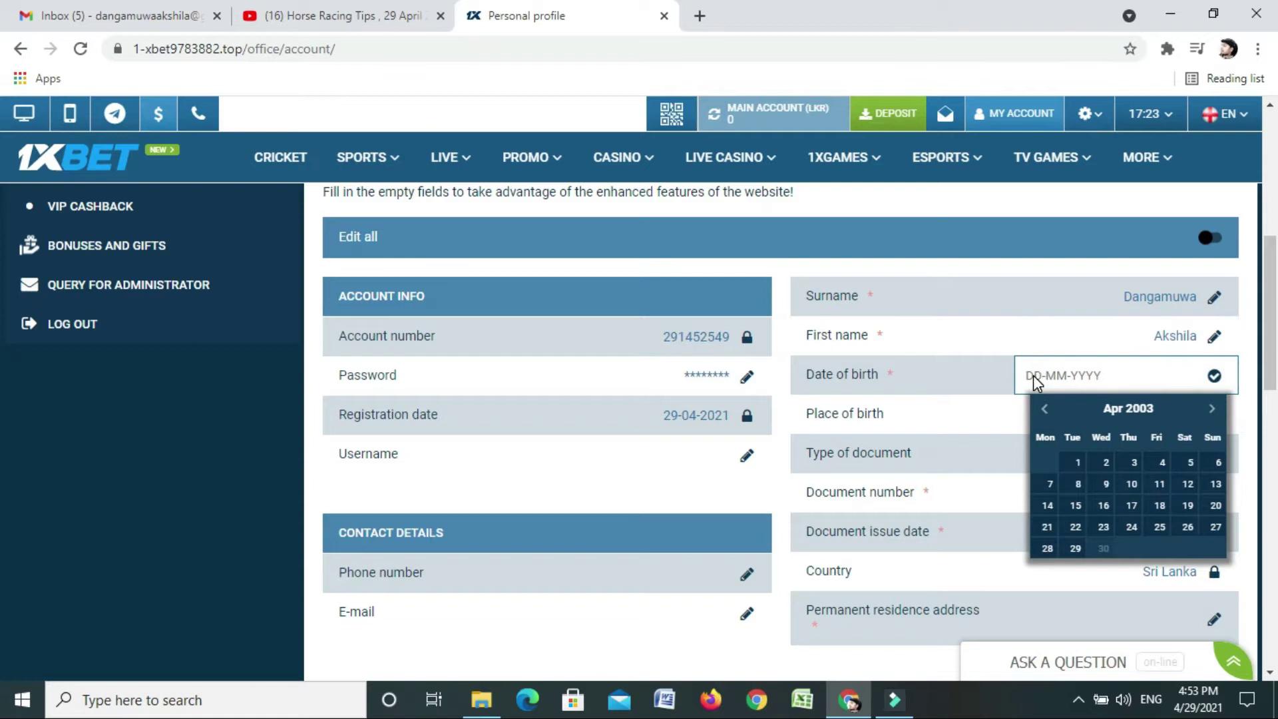
pyautogui.click(1043, 408)
pyautogui.click(1043, 409)
pyautogui.click(1043, 408)
pyautogui.tripleClick(1043, 408)
pyautogui.doubleClick(1043, 409)
pyautogui.tripleClick(1042, 409)
pyautogui.tripleClick(1043, 409)
pyautogui.doubleClick(1042, 408)
pyautogui.tripleClick(1042, 409)
pyautogui.doubleClick(1043, 409)
pyautogui.tripleClick(1042, 409)
pyautogui.doubleClick(1043, 409)
pyautogui.tripleClick(1043, 409)
pyautogui.tripleClick(1043, 408)
pyautogui.tripleClick(1043, 409)
pyautogui.doubleClick(1043, 408)
pyautogui.tripleClick(1043, 408)
pyautogui.tripleClick(1043, 409)
pyautogui.doubleClick(1042, 409)
pyautogui.tripleClick(1043, 409)
pyautogui.doubleClick(1042, 409)
pyautogui.doubleClick(1042, 409)
pyautogui.click(1043, 408)
pyautogui.click(1043, 408)
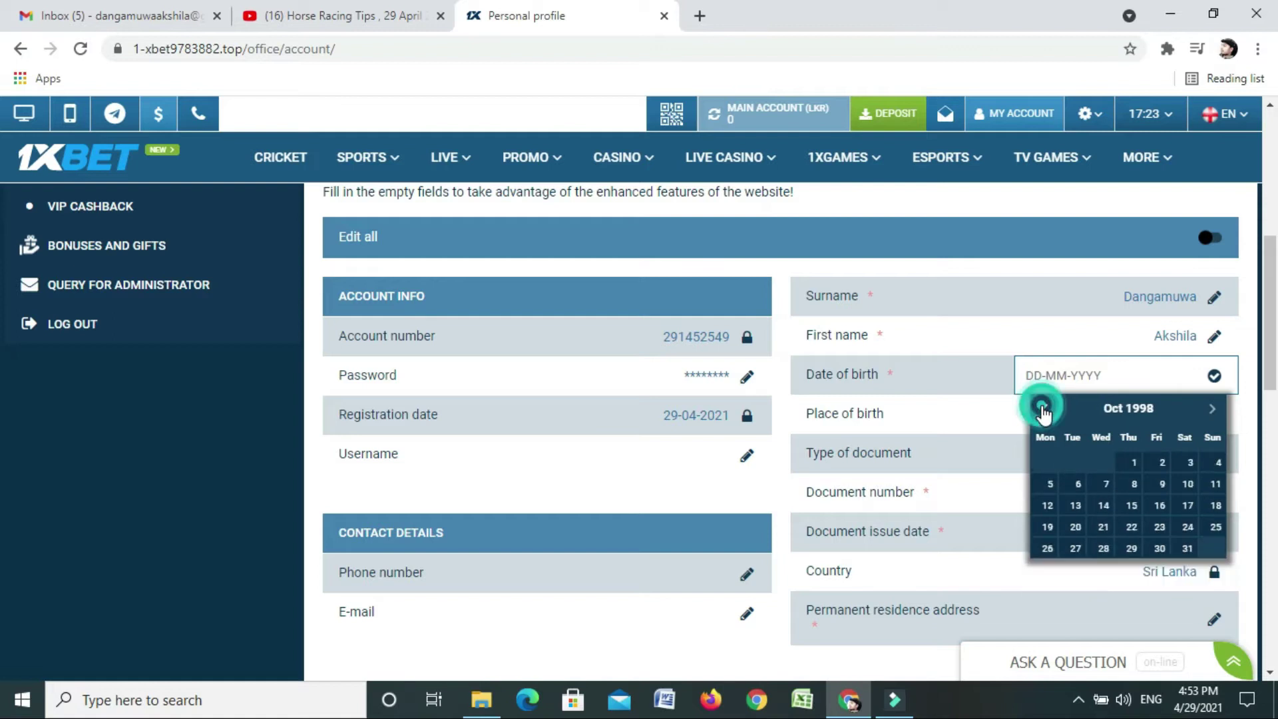
pyautogui.click(1043, 409)
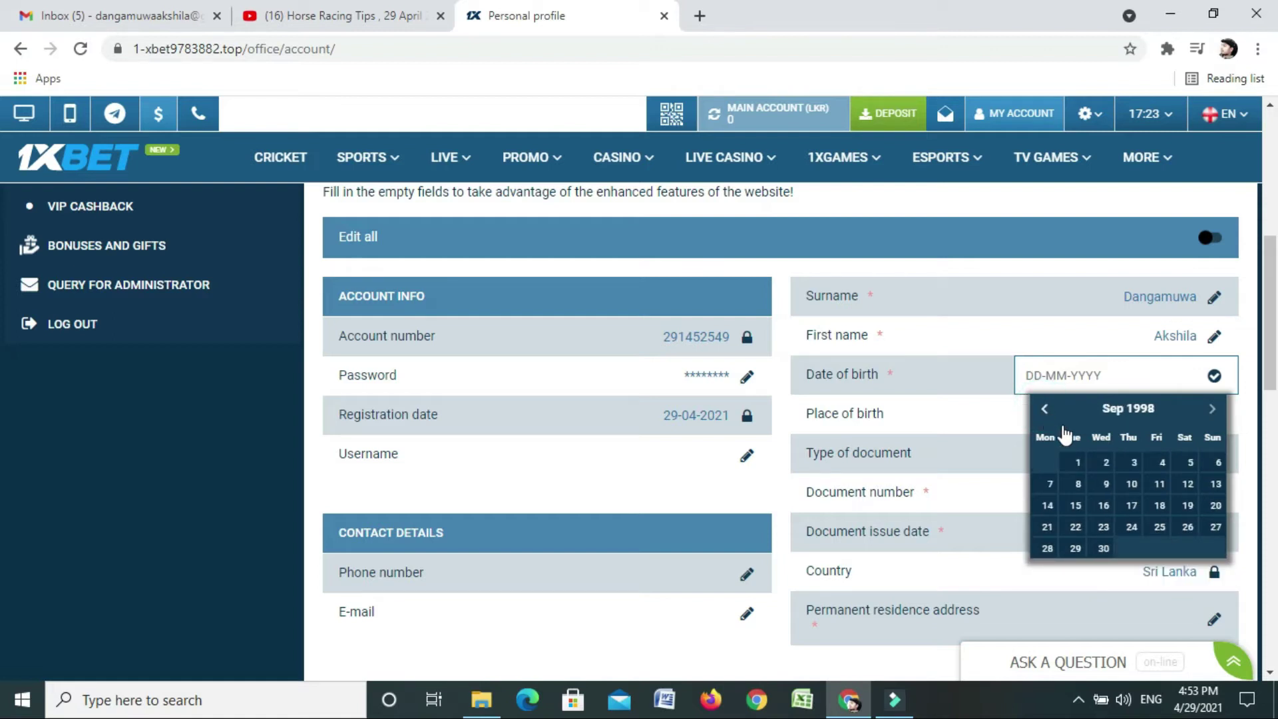
pyautogui.click(1135, 485)
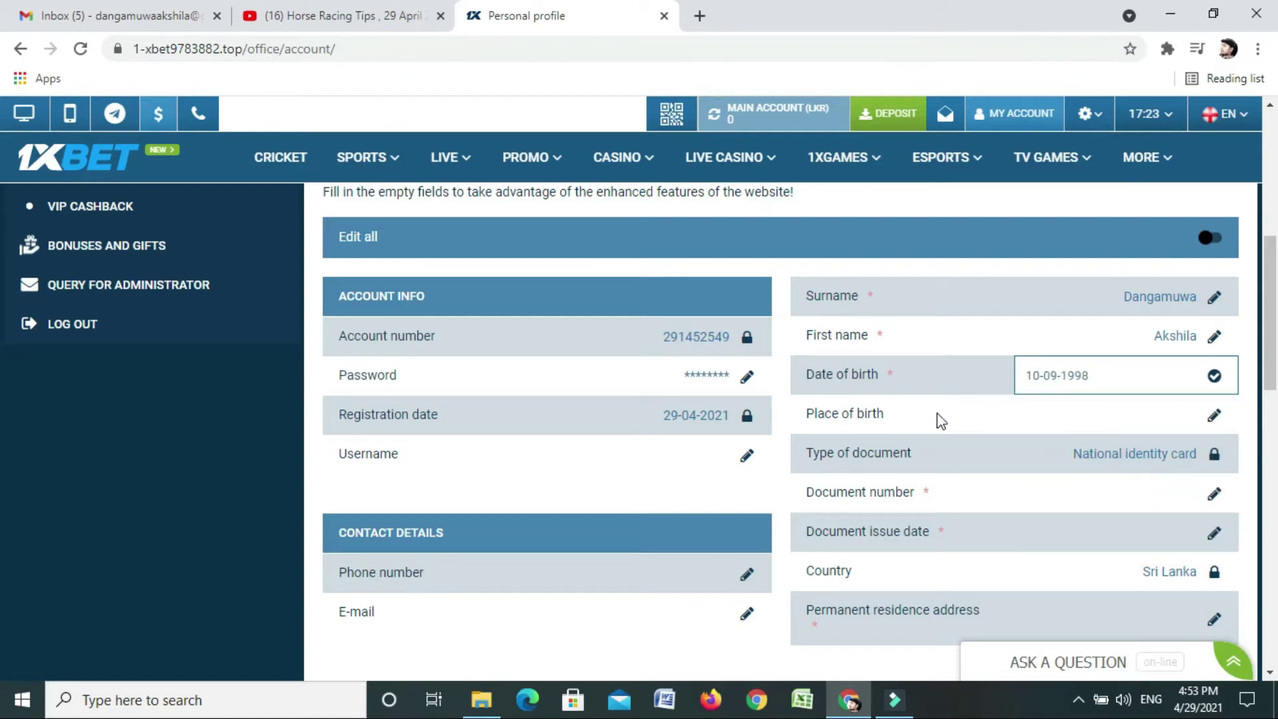
# Fill in and save the place of birth and the identity document number
pyautogui.scroll(-1, 1053, 439)
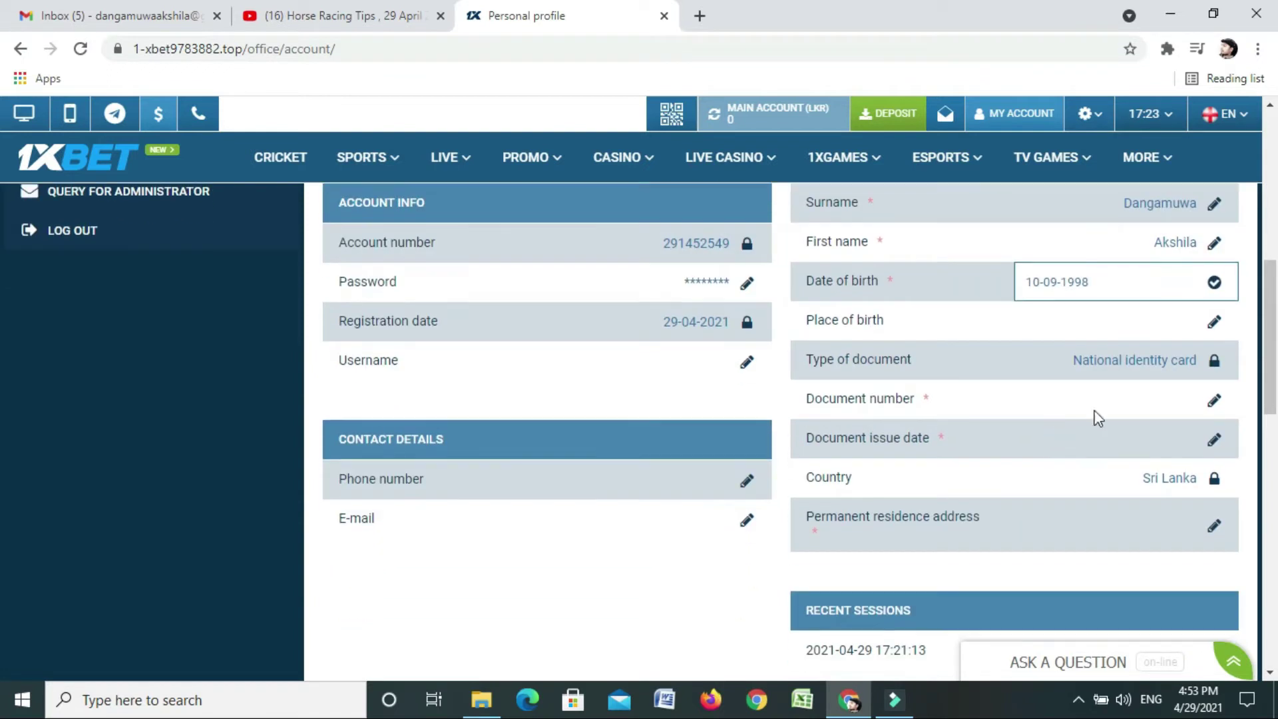
pyautogui.click(1216, 326)
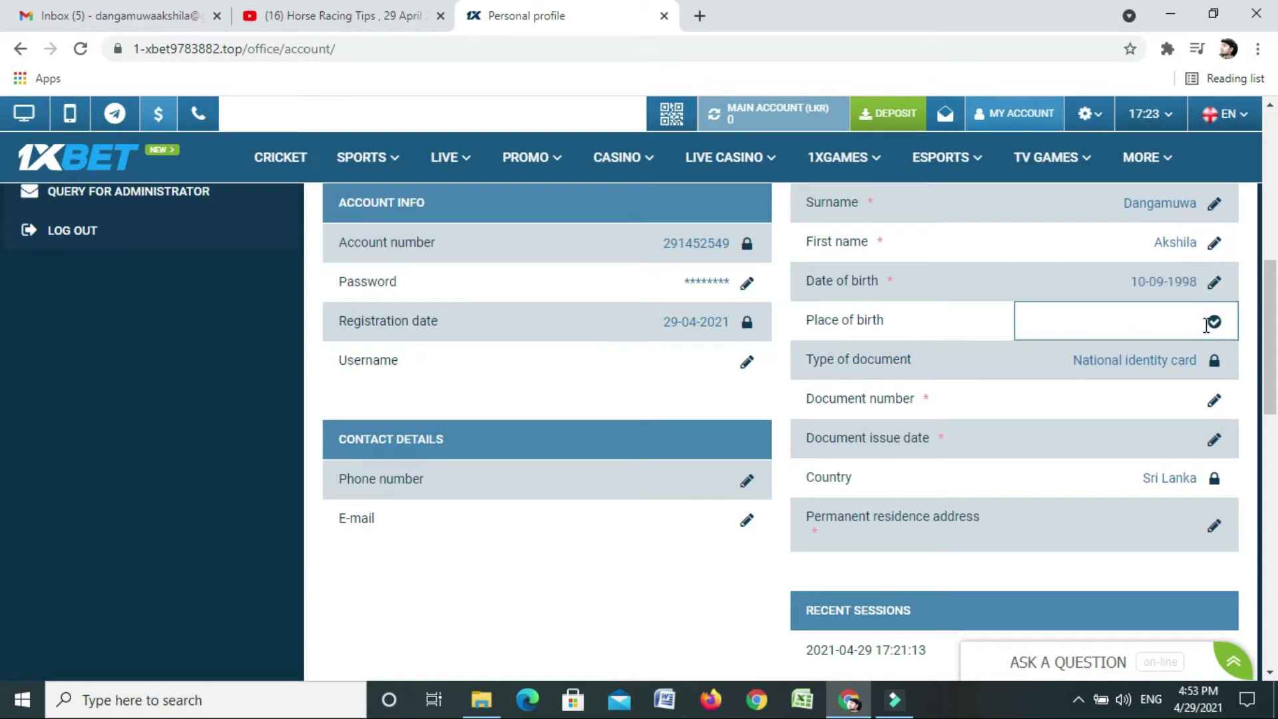
pyautogui.write('Galle')
pyautogui.click(1213, 362)
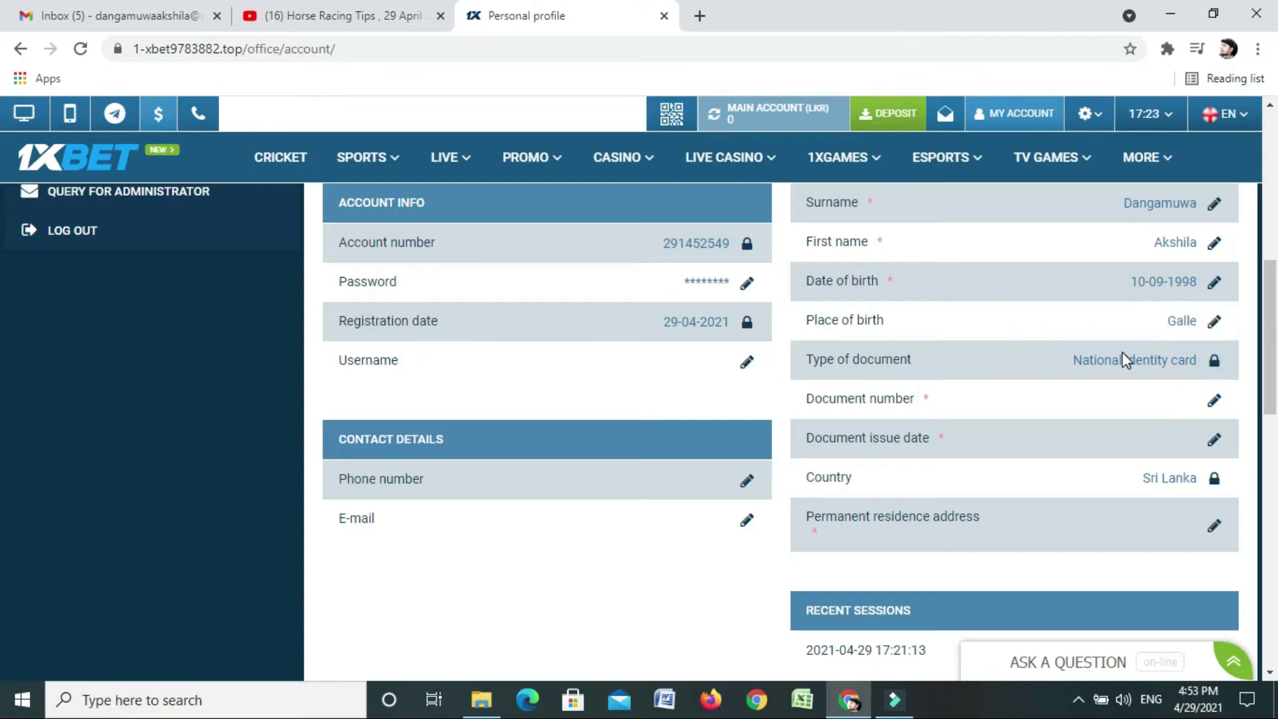
pyautogui.click(1213, 400)
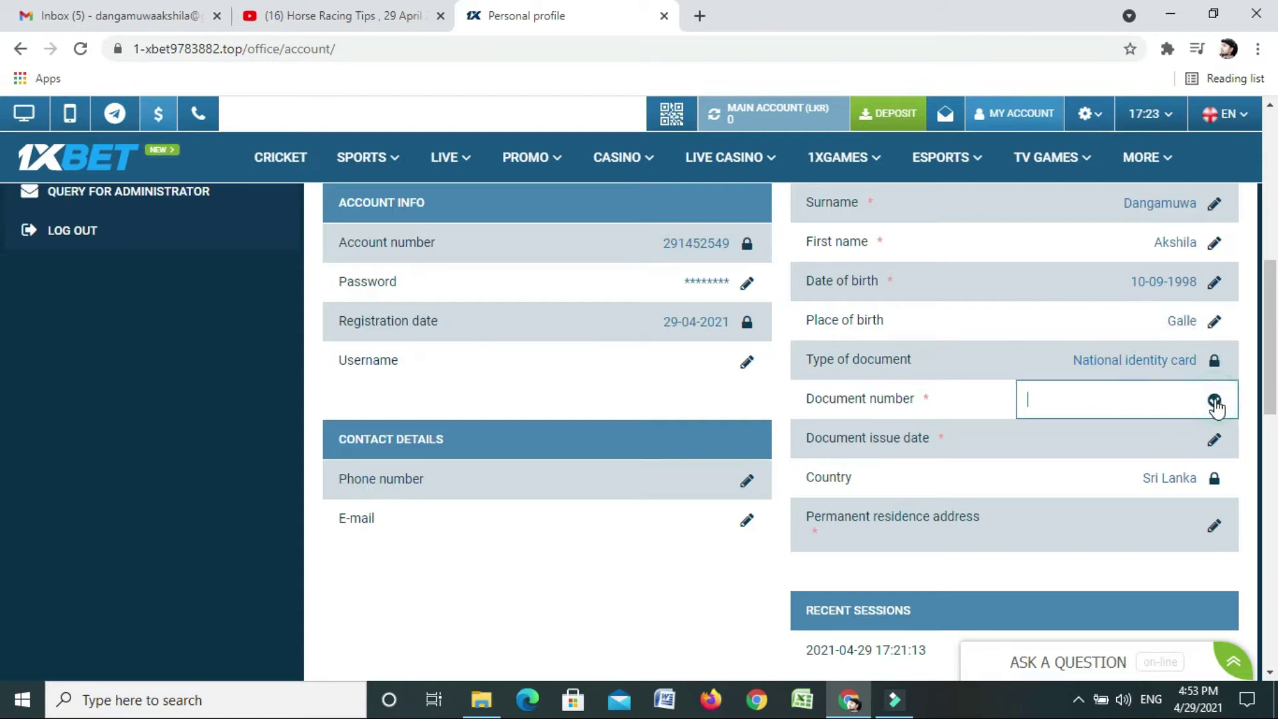
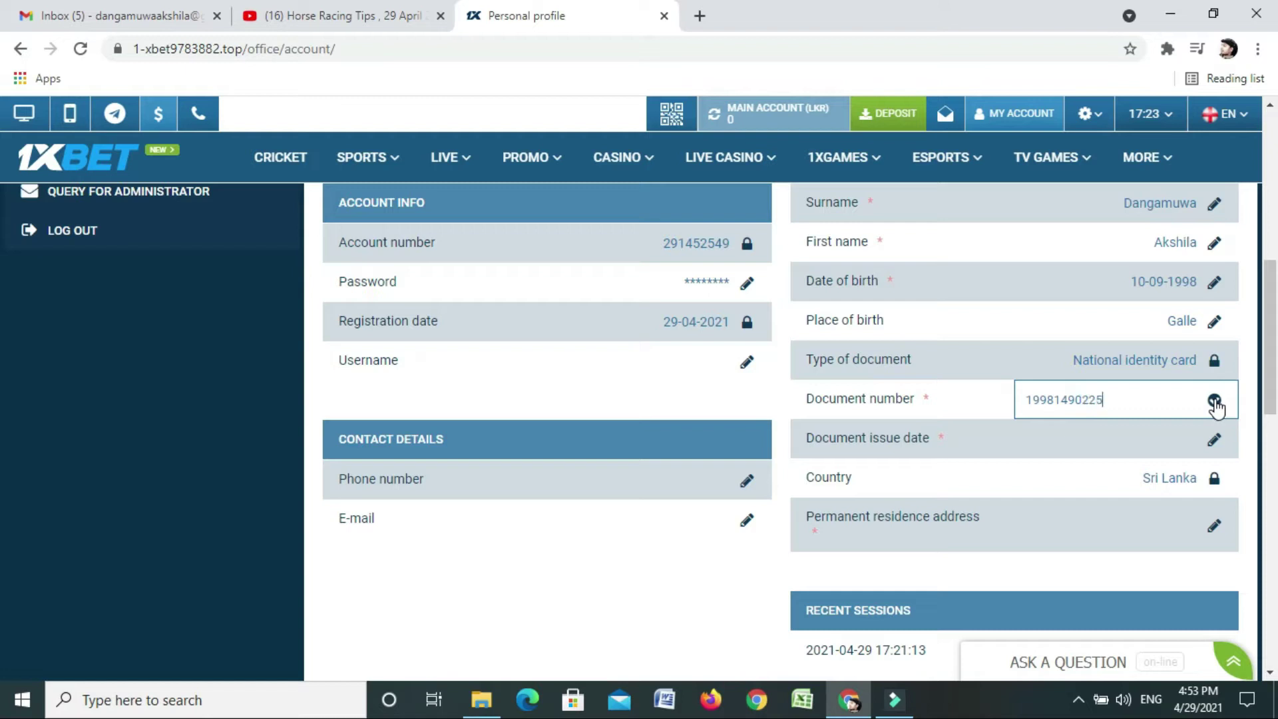
pyautogui.click(1125, 439)
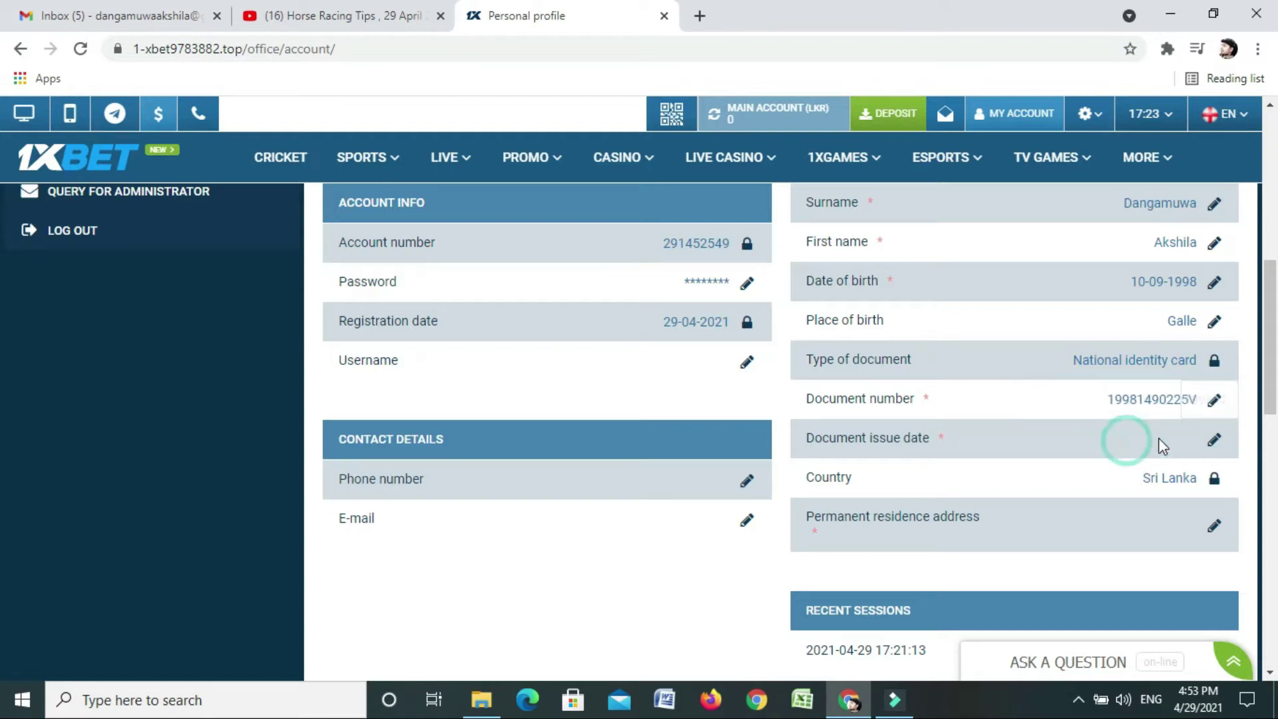
# Set the document issue date to 11 October 2017
pyautogui.click(1214, 438)
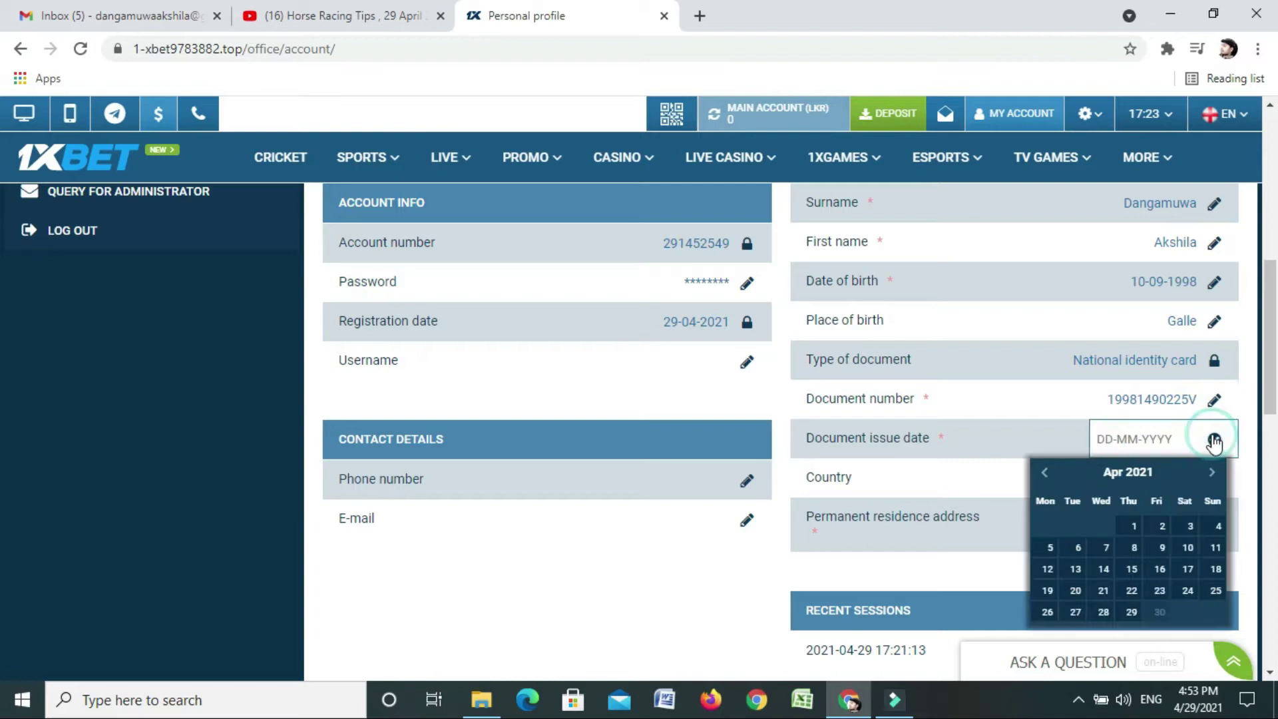
pyautogui.click(1044, 473)
pyautogui.click(1045, 473)
pyautogui.click(1044, 472)
pyautogui.click(1044, 472)
pyautogui.click(1044, 473)
pyautogui.click(1045, 472)
pyautogui.click(1044, 473)
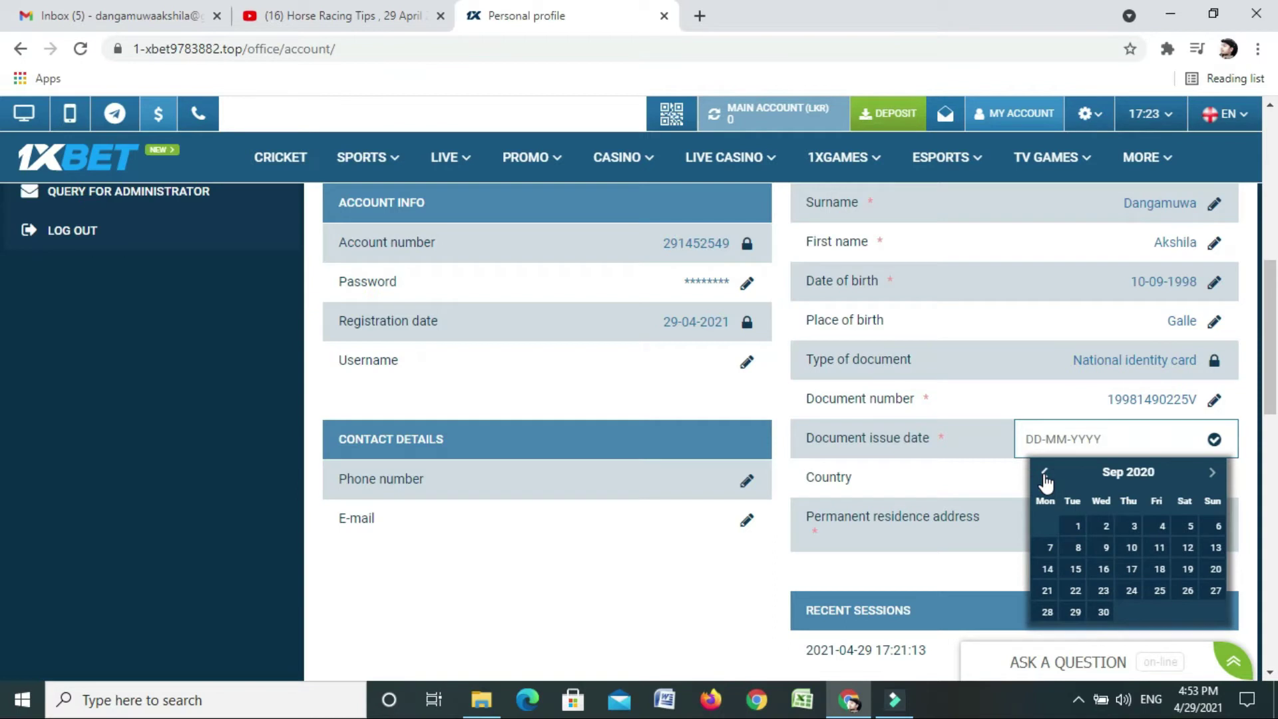
pyautogui.click(1044, 473)
pyautogui.click(1044, 472)
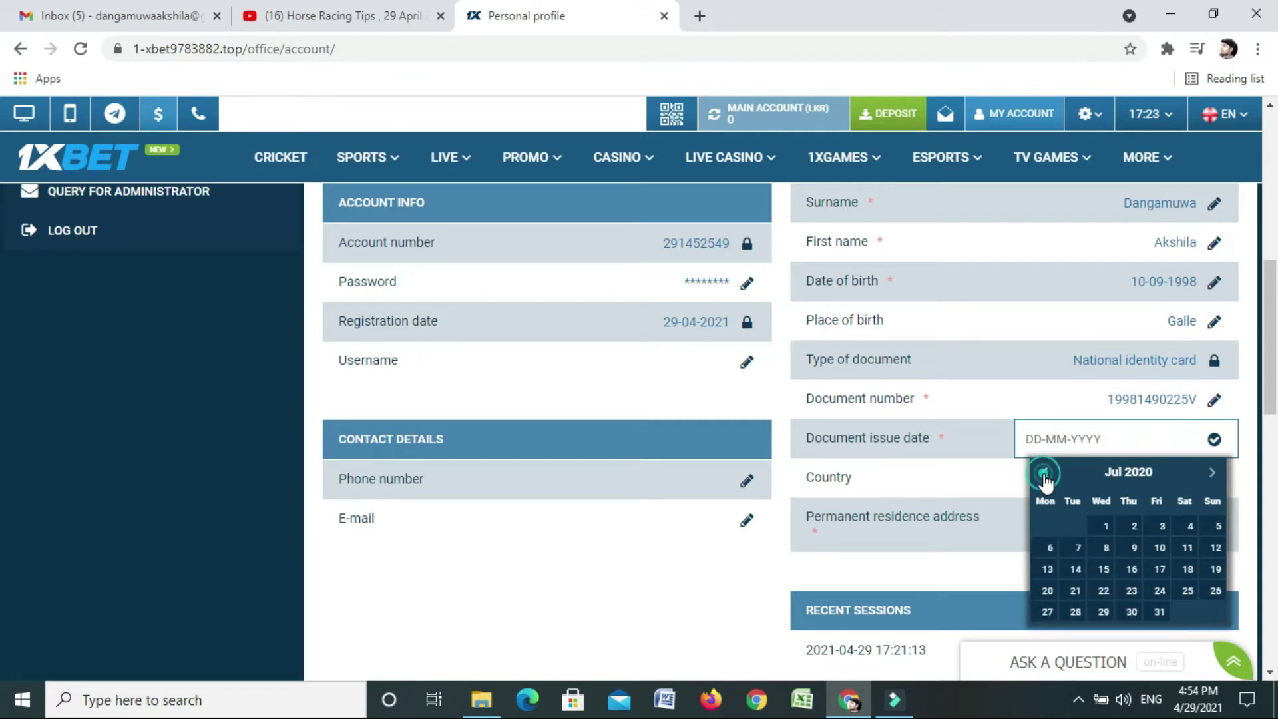
pyautogui.click(1044, 472)
pyautogui.click(1044, 473)
pyautogui.click(1044, 473)
pyautogui.click(1044, 472)
pyautogui.click(1044, 472)
pyautogui.click(1044, 472)
pyautogui.click(1044, 472)
pyautogui.click(1044, 472)
pyautogui.click(1044, 472)
pyautogui.click(1044, 472)
pyautogui.click(1044, 472)
pyautogui.click(1045, 472)
pyautogui.click(1045, 472)
pyautogui.click(1044, 473)
pyautogui.click(1044, 472)
pyautogui.click(1044, 473)
pyautogui.click(1045, 472)
pyautogui.click(1044, 472)
pyautogui.click(1044, 472)
pyautogui.click(1044, 473)
pyautogui.click(1045, 473)
pyautogui.click(1045, 472)
pyautogui.click(1045, 472)
pyautogui.click(1044, 472)
pyautogui.click(1044, 473)
pyautogui.click(1044, 473)
pyautogui.click(1044, 472)
pyautogui.click(1044, 473)
pyautogui.click(1044, 472)
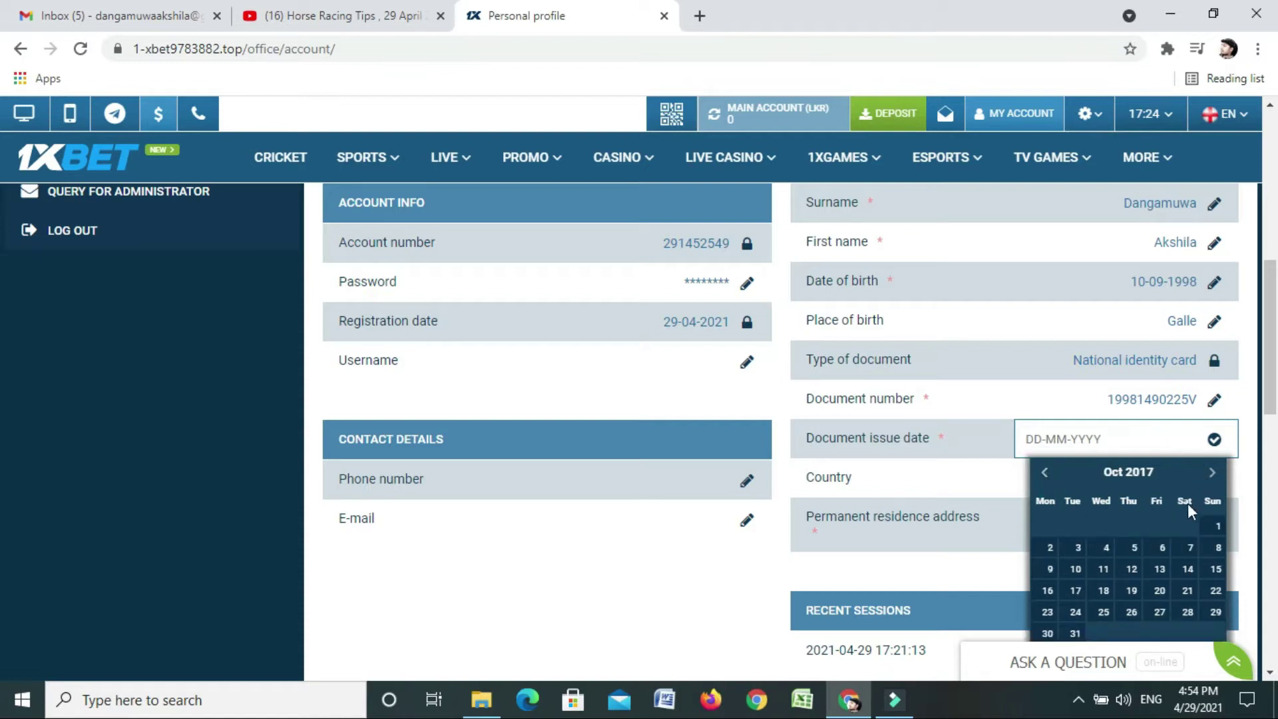
pyautogui.click(1099, 569)
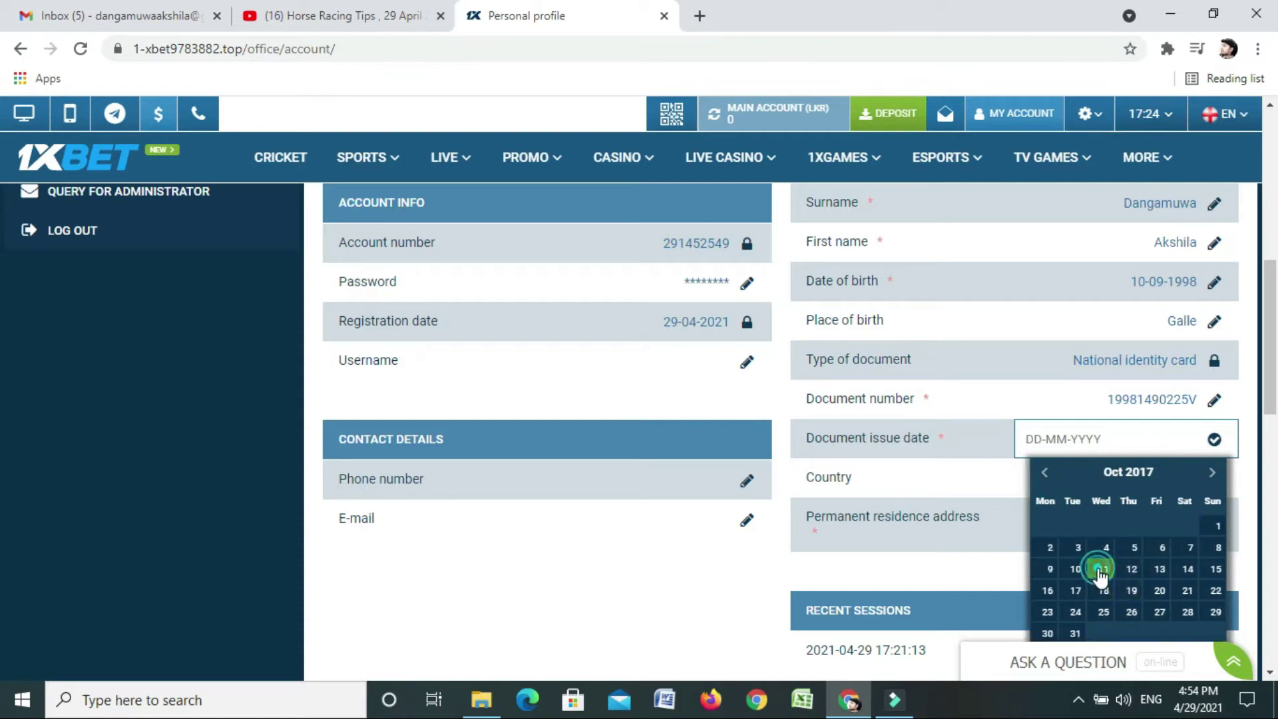
pyautogui.scroll(-1, 922, 376)
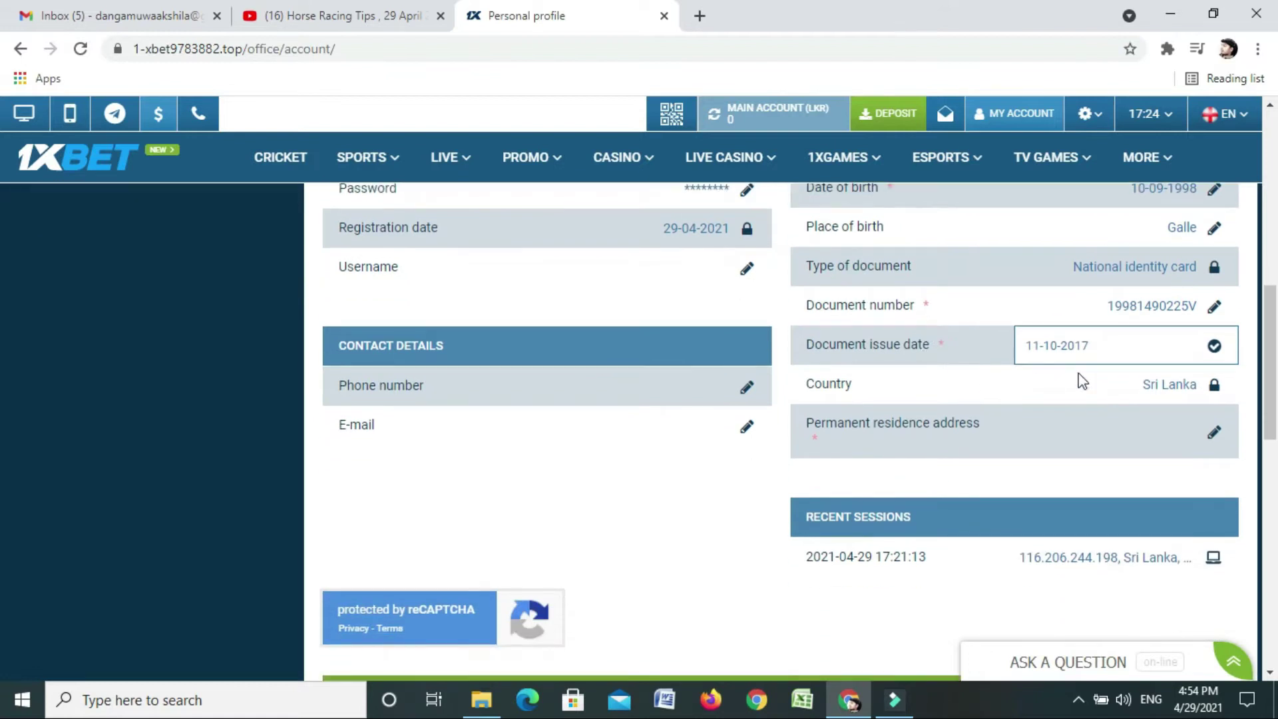
# Confirm the issue date, save the permanent residence address, and bring up the e-mail linking form
pyautogui.click(989, 437)
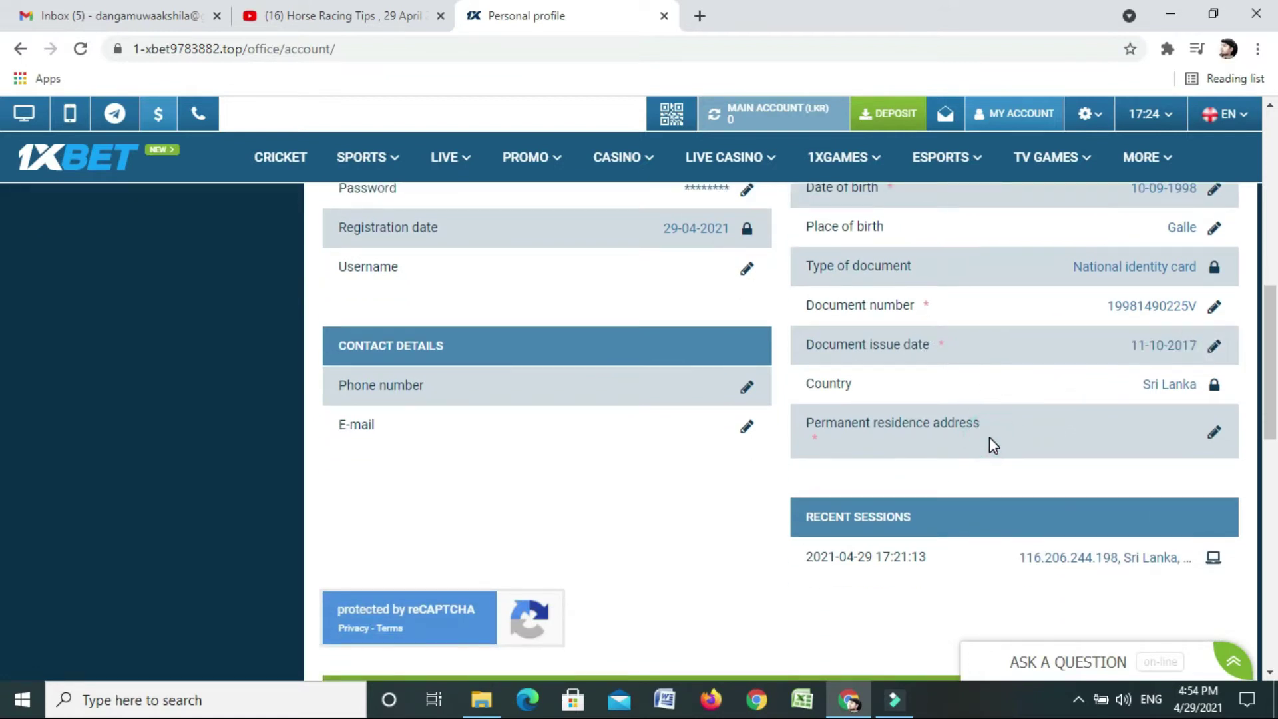
pyautogui.click(1214, 436)
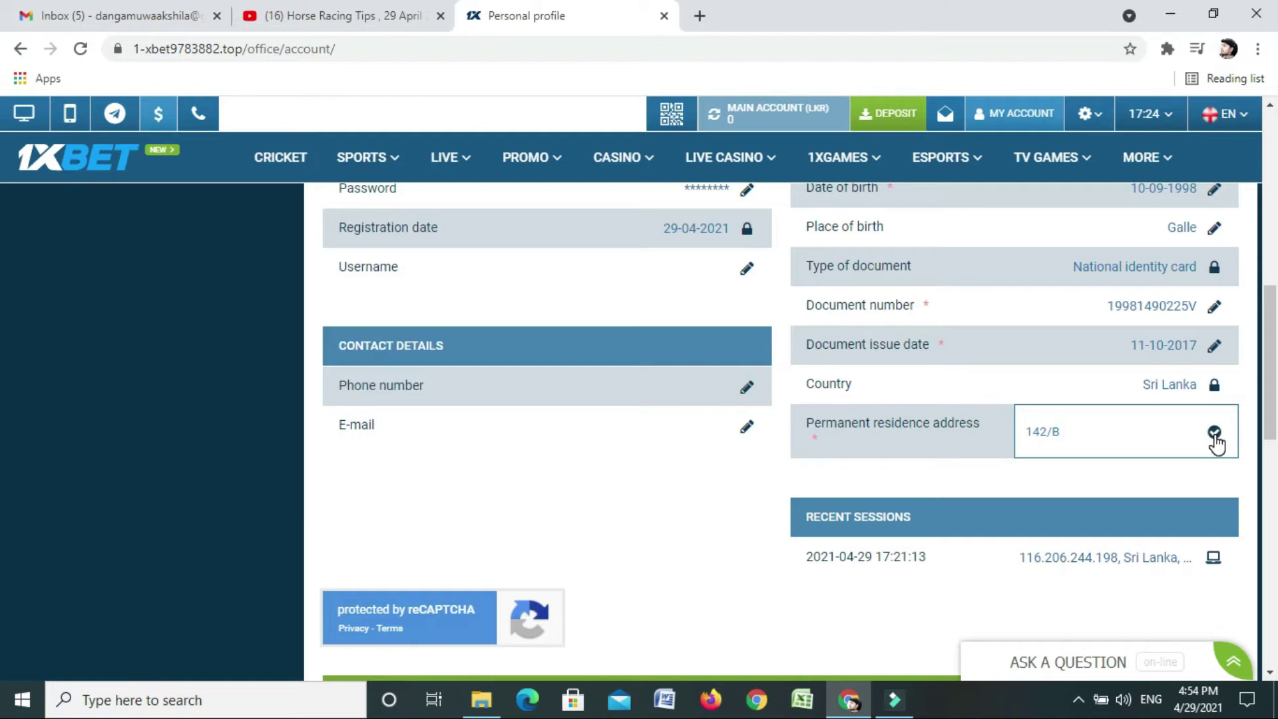
pyautogui.write('Naranwala Galle')
pyautogui.click(1213, 434)
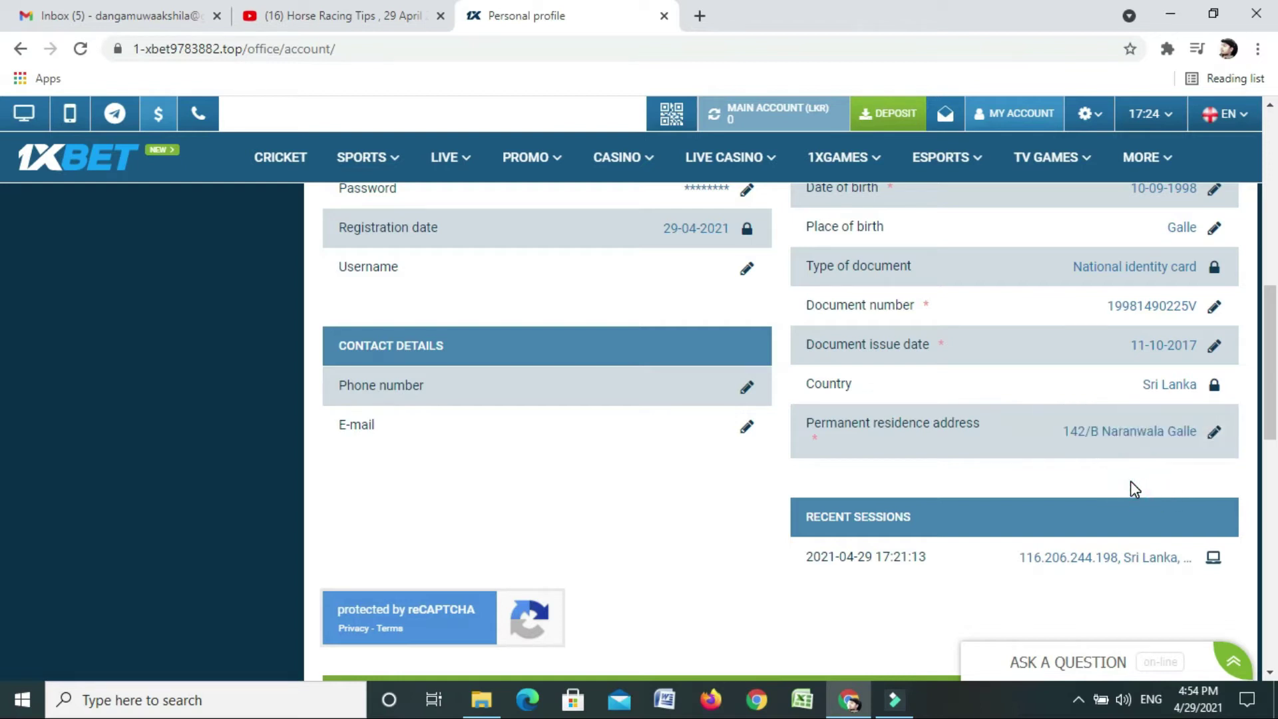
pyautogui.click(746, 432)
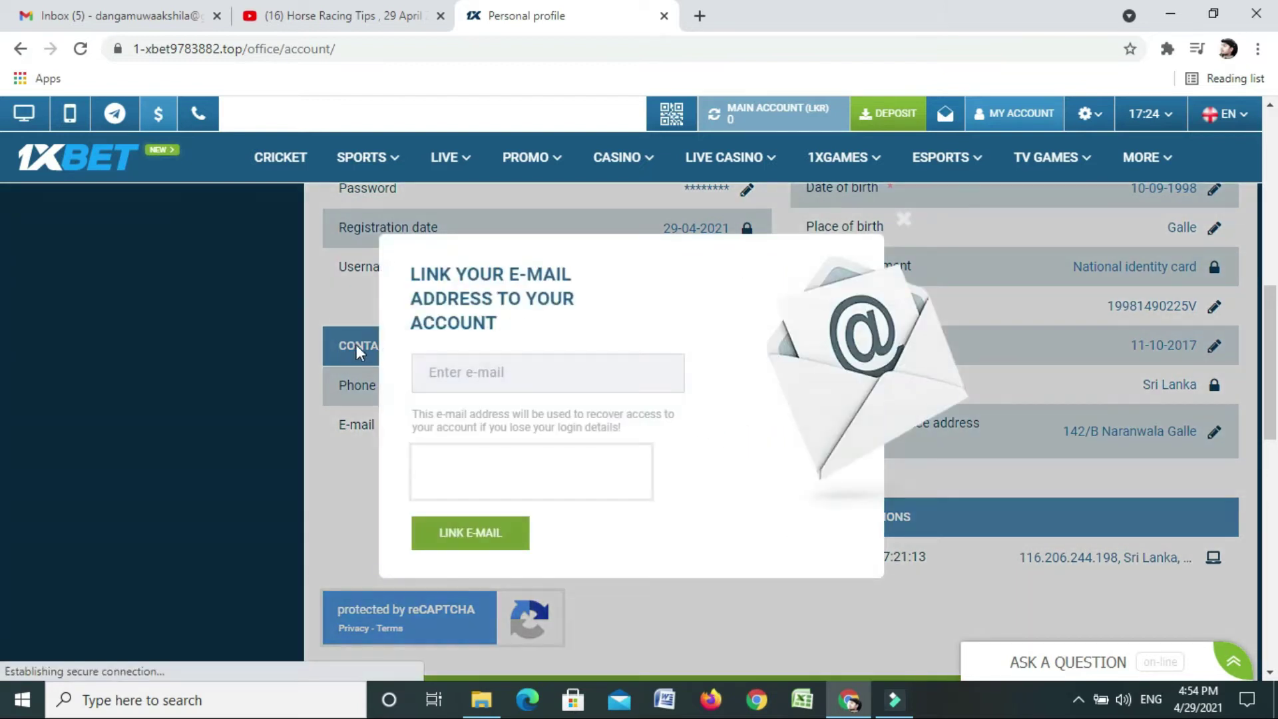
# Enter the account holder's e-mail address, link it, and dismiss the confirmation
pyautogui.click(453, 374)
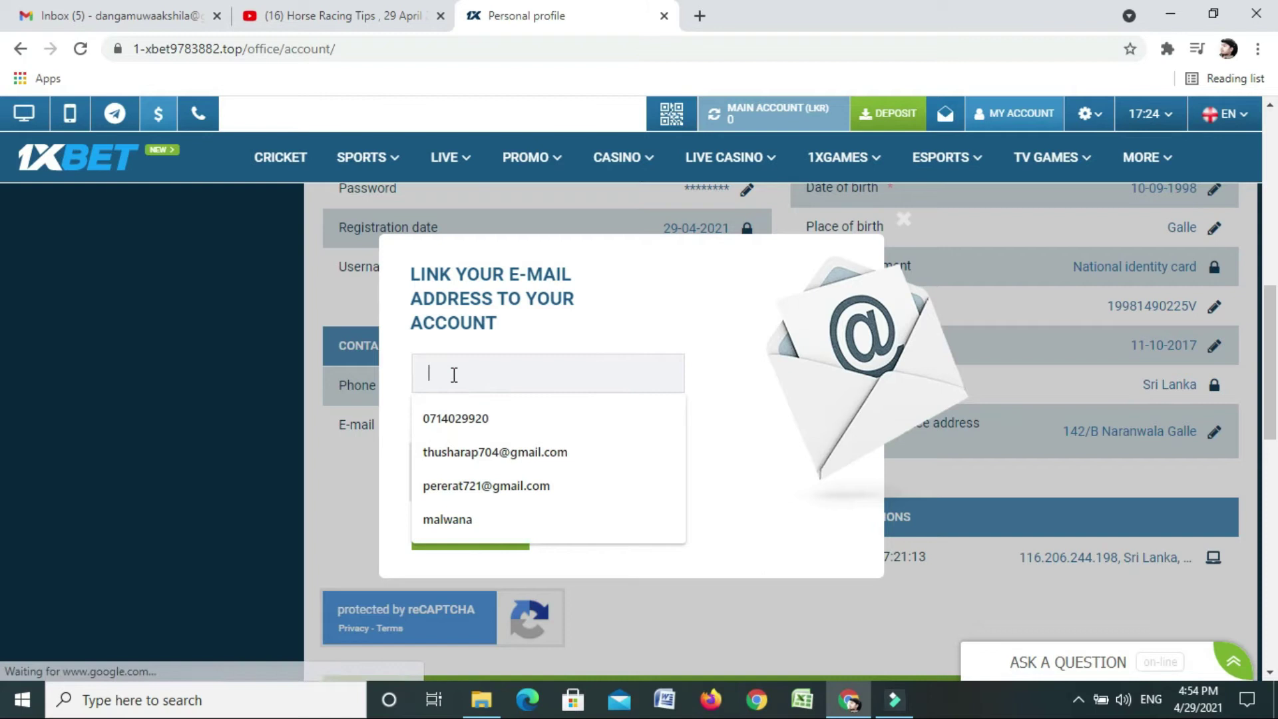
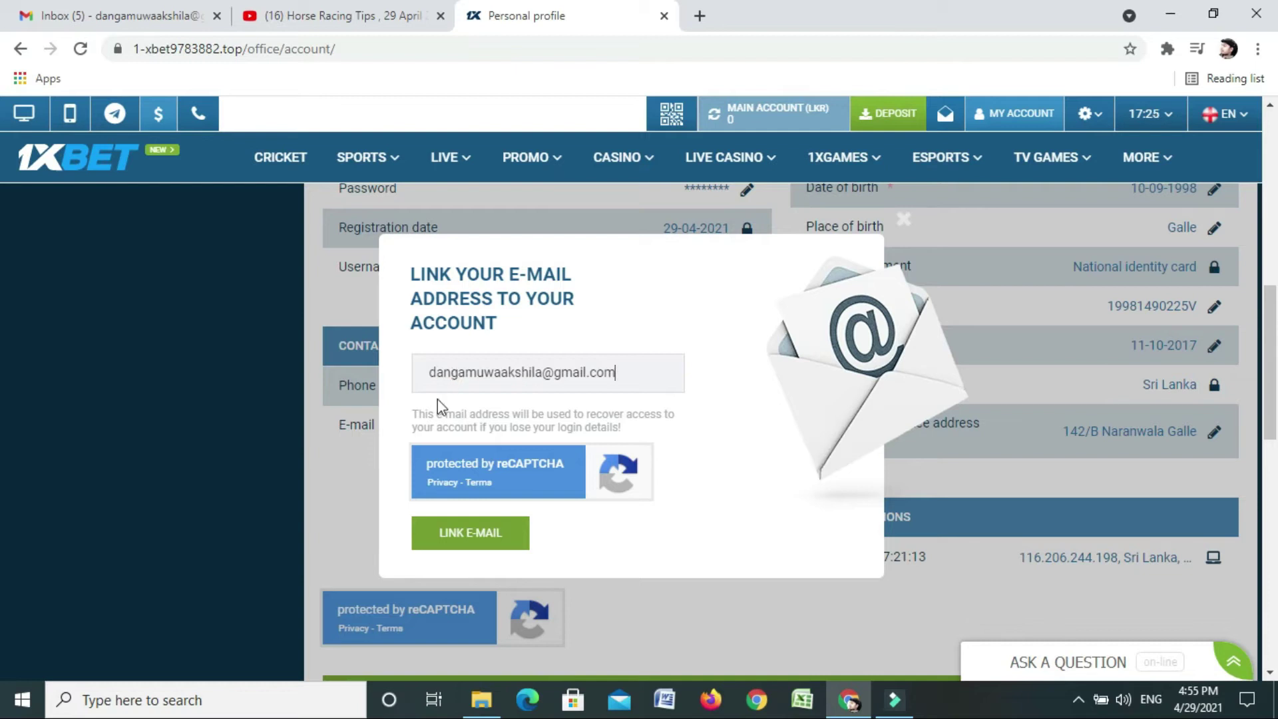
pyautogui.click(492, 540)
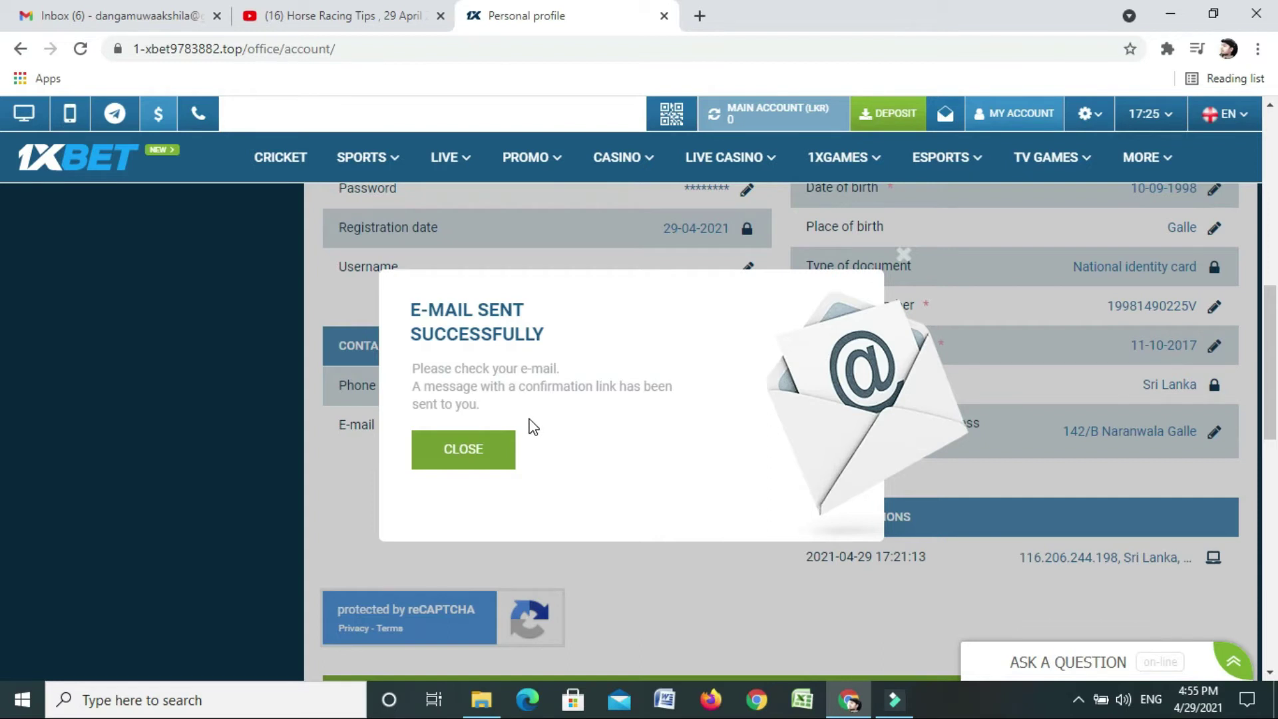
pyautogui.click(477, 455)
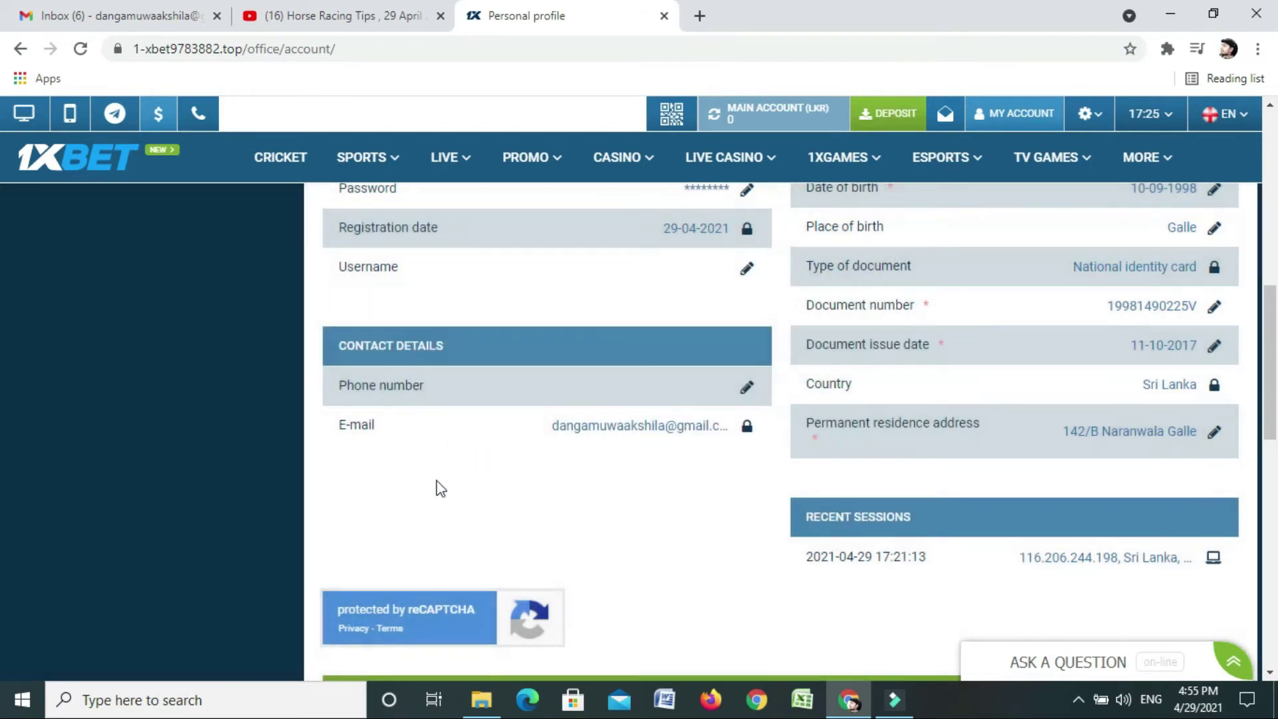
# Save the profile, request the account-activation e-mail, and save the profile again
pyautogui.scroll(-3, 421, 491)
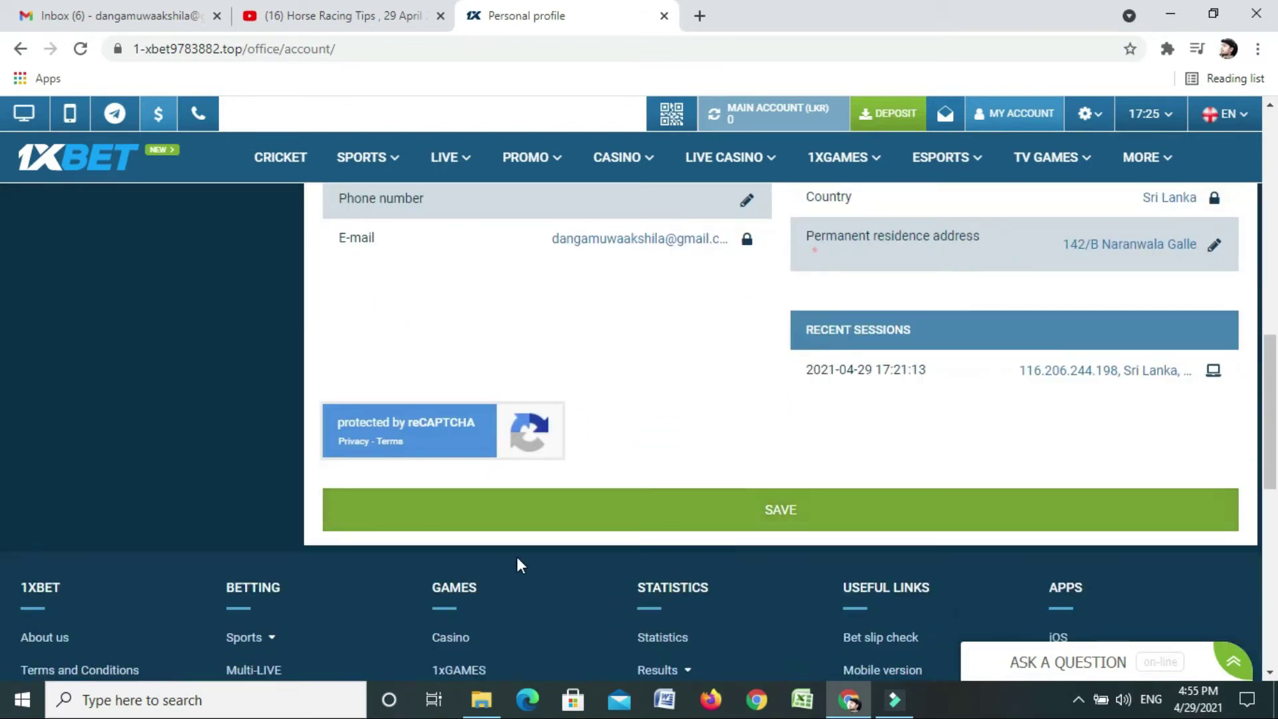
pyautogui.click(786, 522)
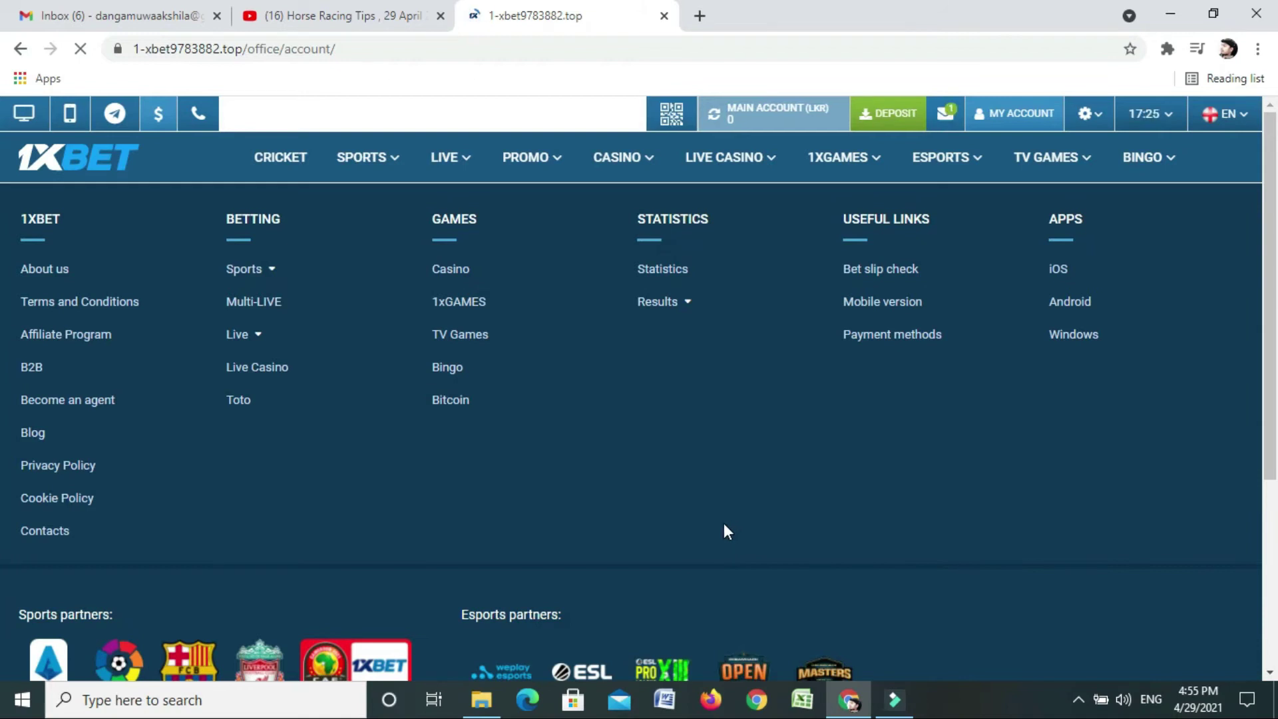
pyautogui.scroll(-3, 724, 522)
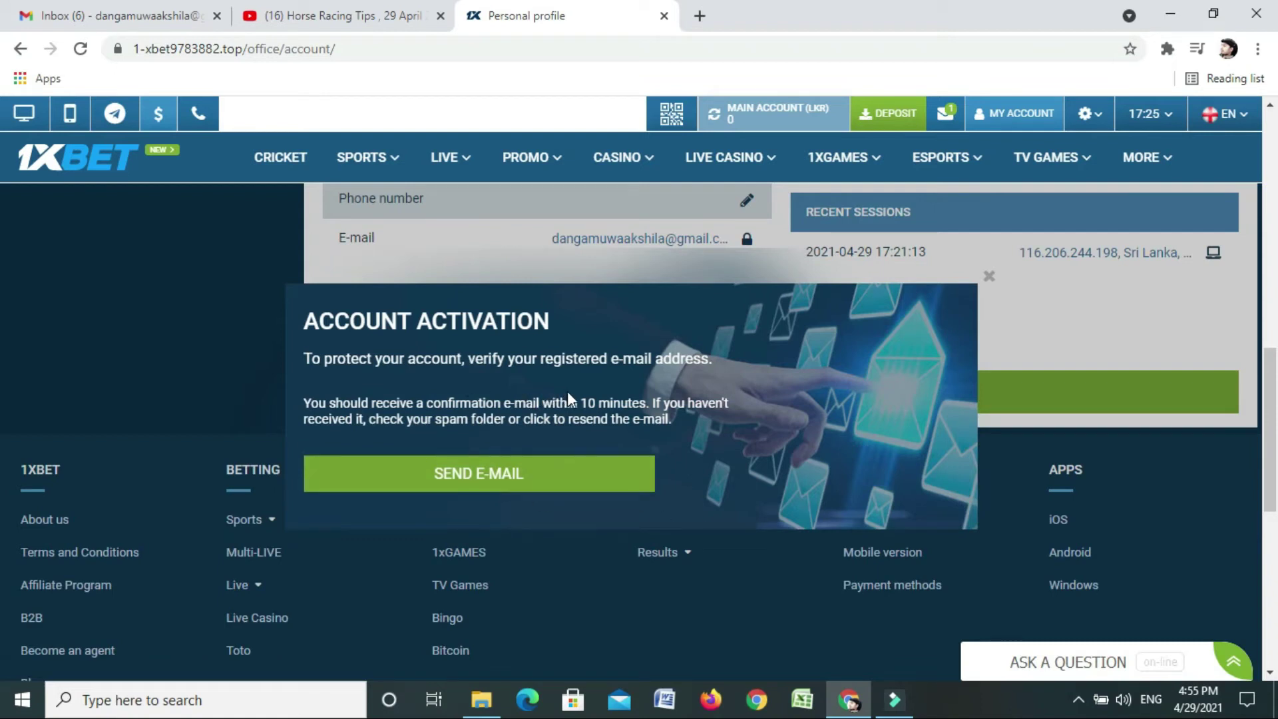
pyautogui.click(511, 485)
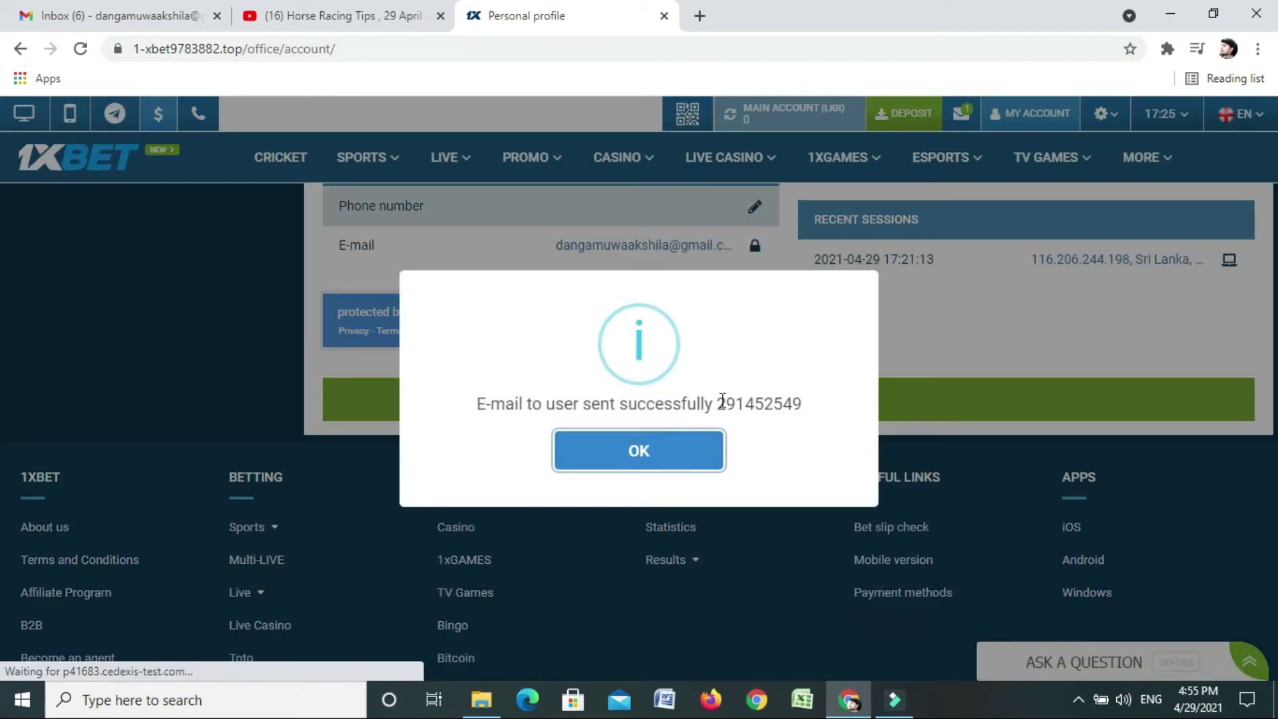
pyautogui.click(673, 453)
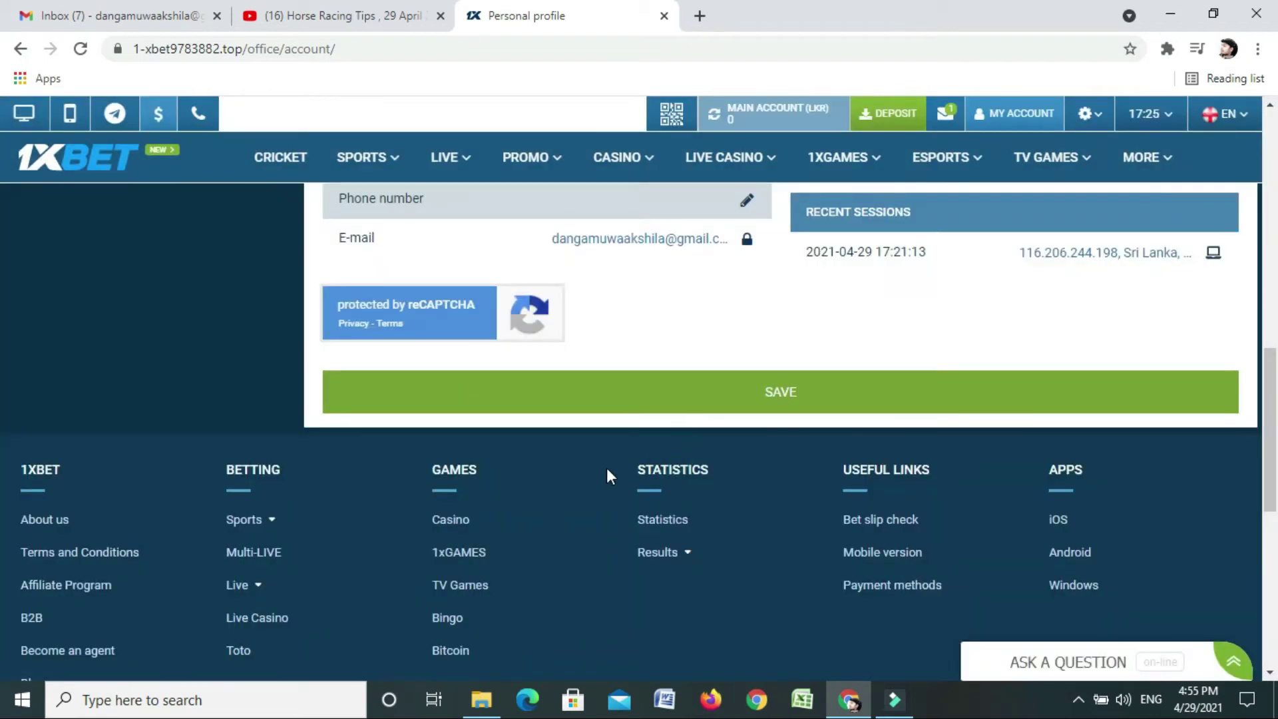
pyautogui.scroll(3, 607, 470)
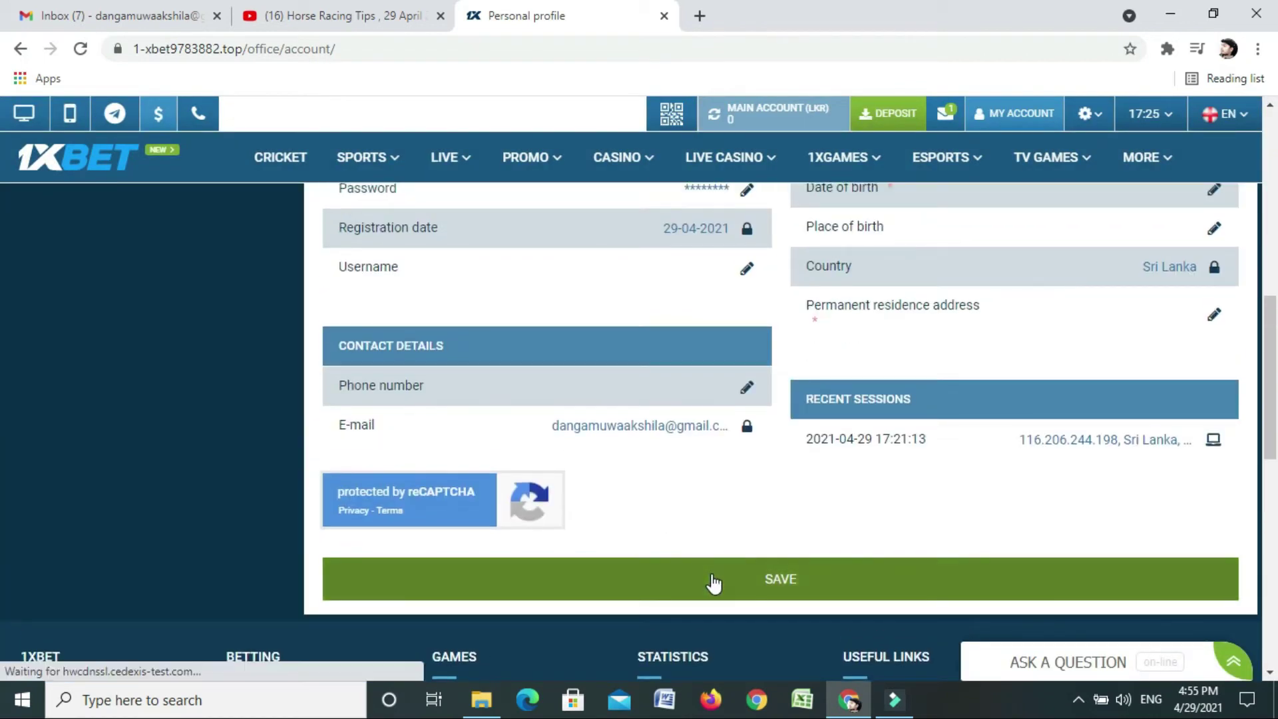
pyautogui.click(653, 582)
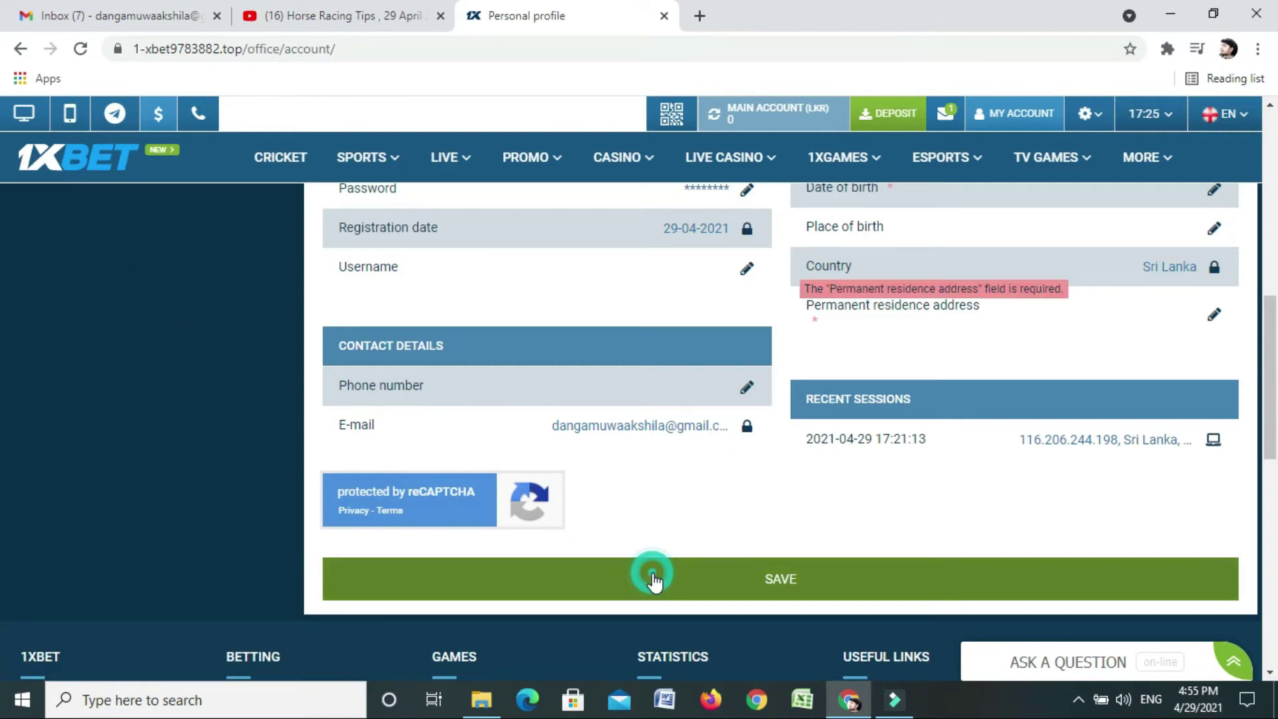
# Switch to the Gmail inbox showing the new 1xBet messages
pyautogui.scroll(2, 801, 493)
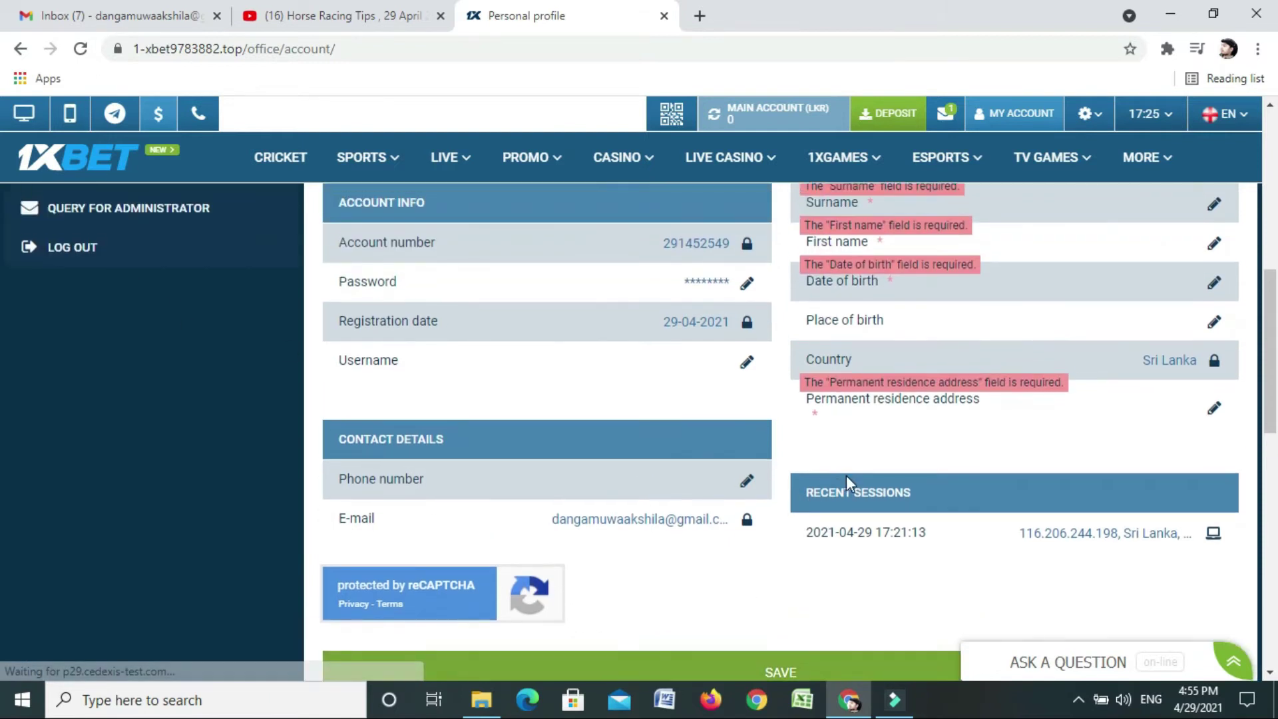
pyautogui.scroll(-1, 848, 478)
pyautogui.scroll(7, 685, 459)
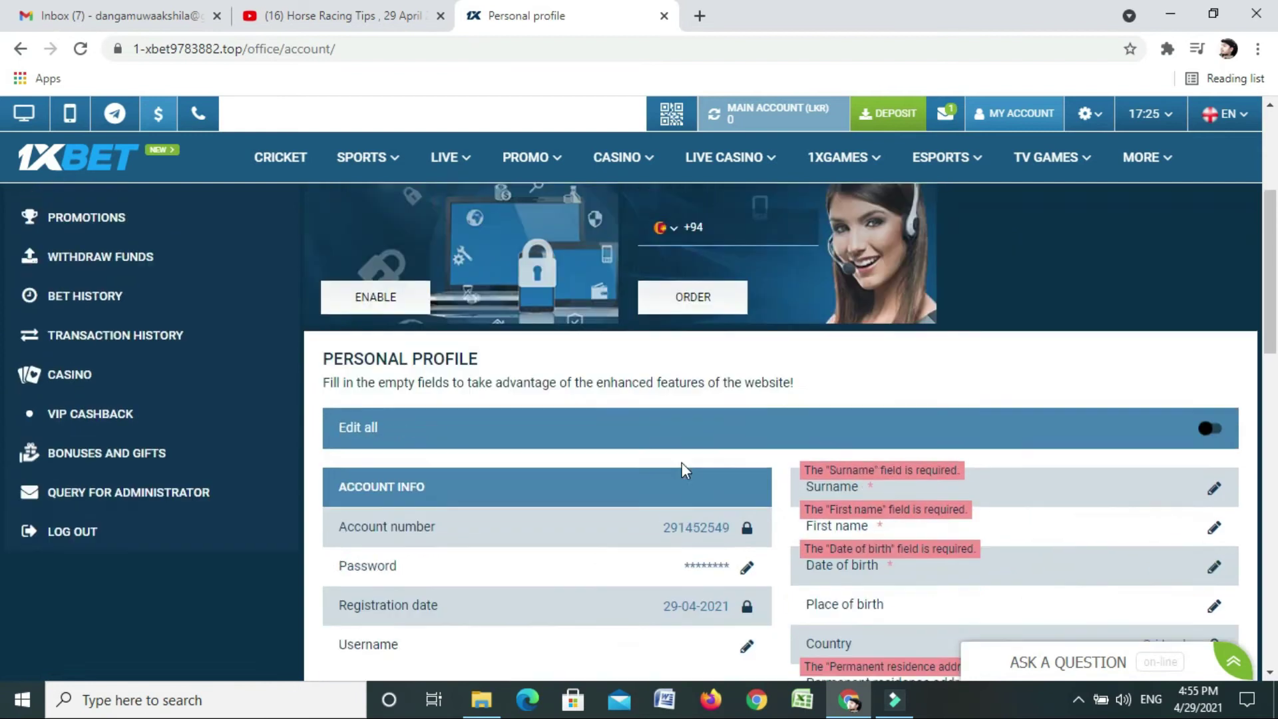
pyautogui.click(96, 16)
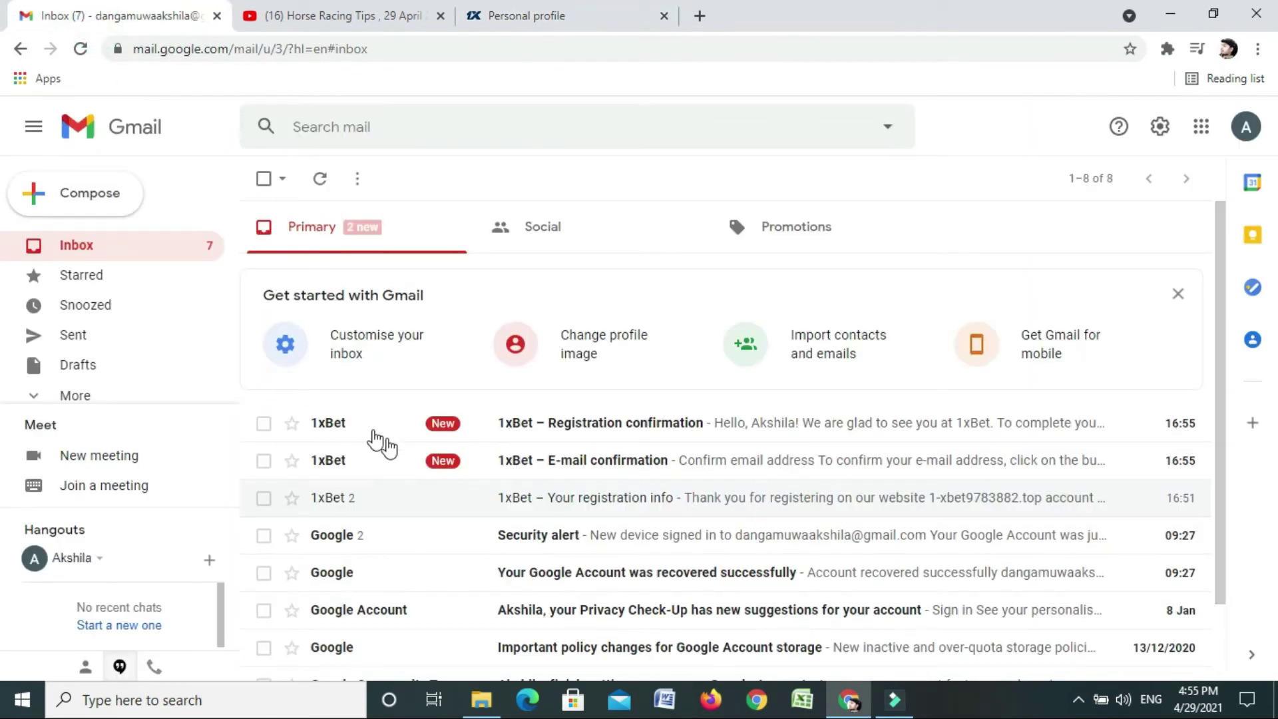
# Open the '1xBet – Registration confirmation' email and follow its COMPLETE REGISTRATION link
pyautogui.click(550, 429)
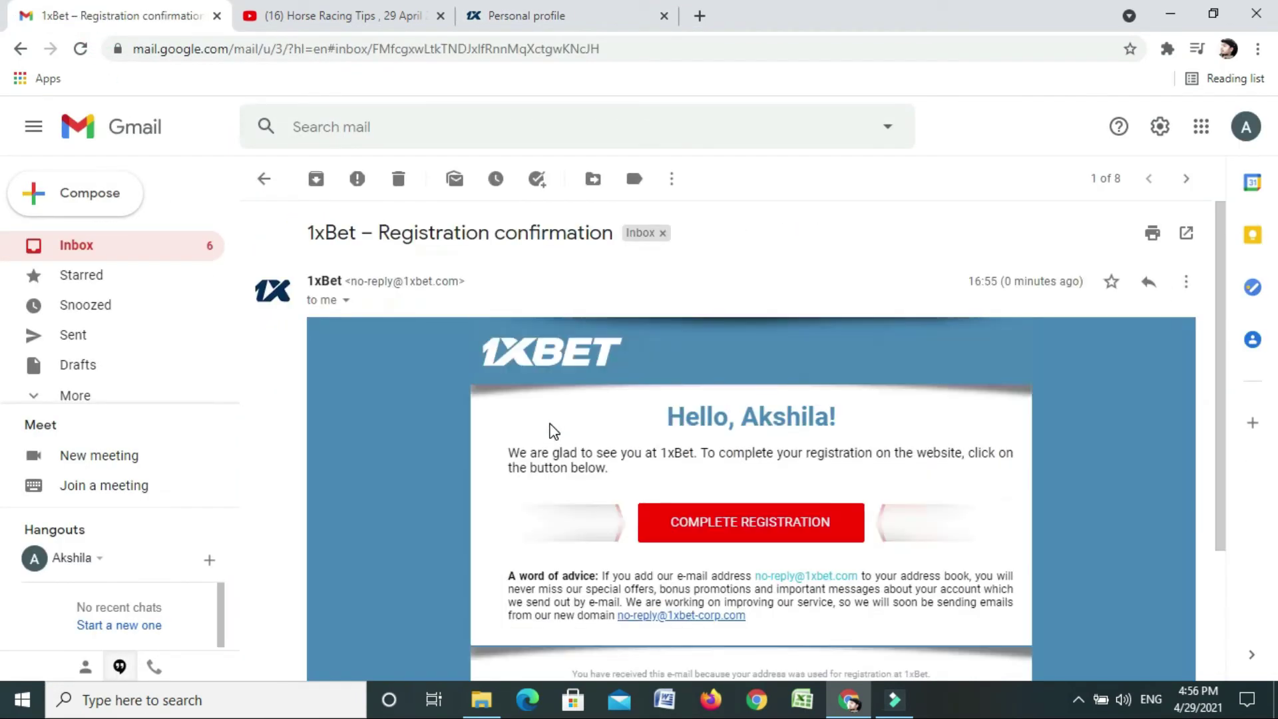
pyautogui.scroll(-2, 550, 429)
pyautogui.scroll(-1, 550, 430)
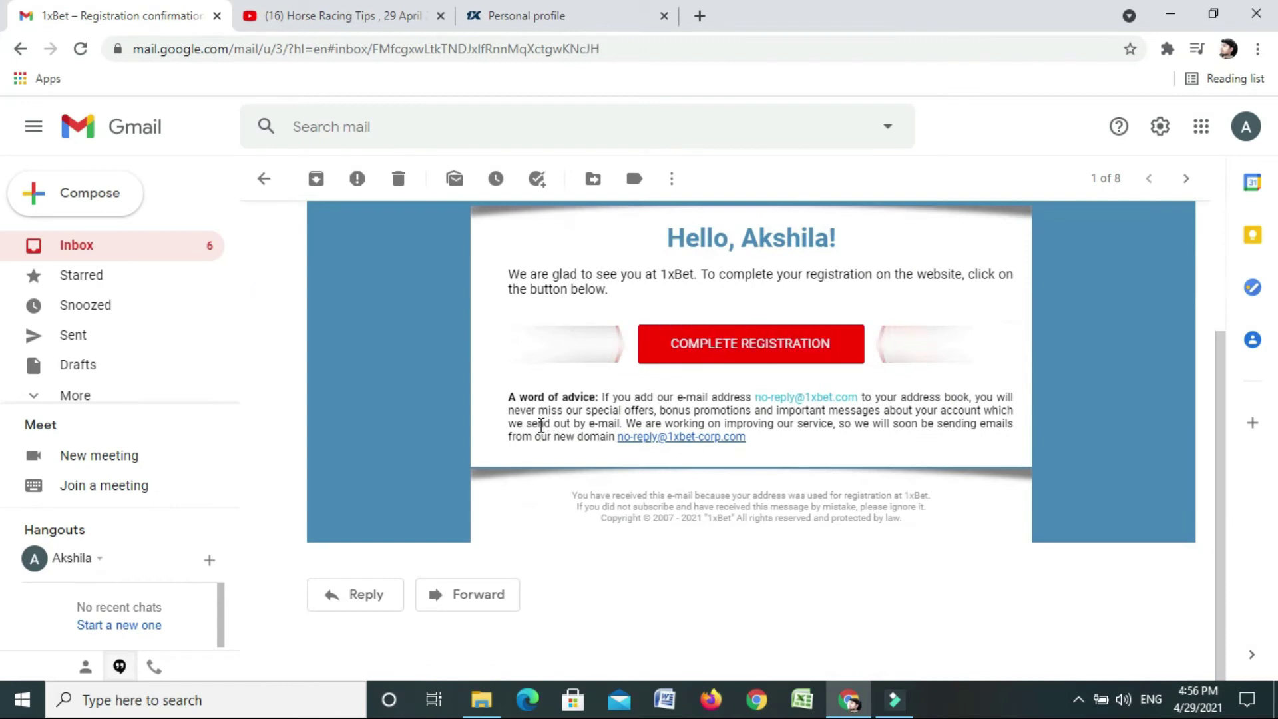
pyautogui.click(734, 358)
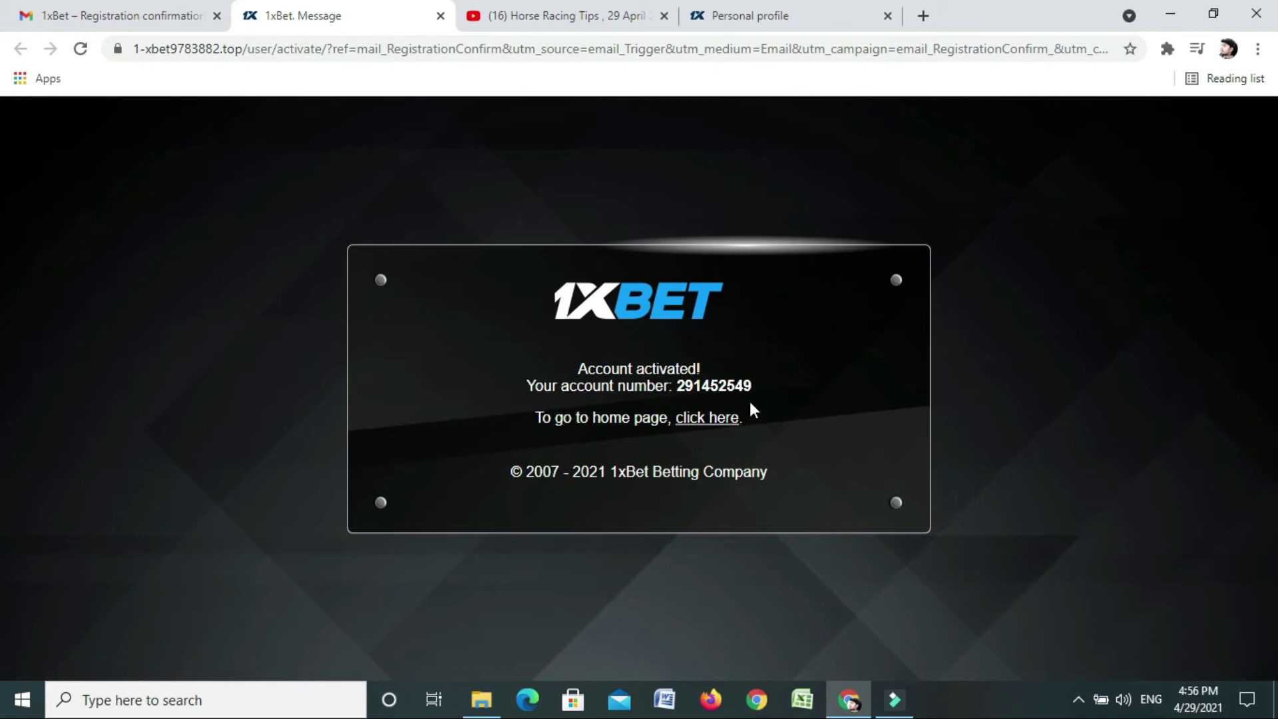
# Go from the activation notice to the home page, then choose Deposit under My Account
pyautogui.click(713, 419)
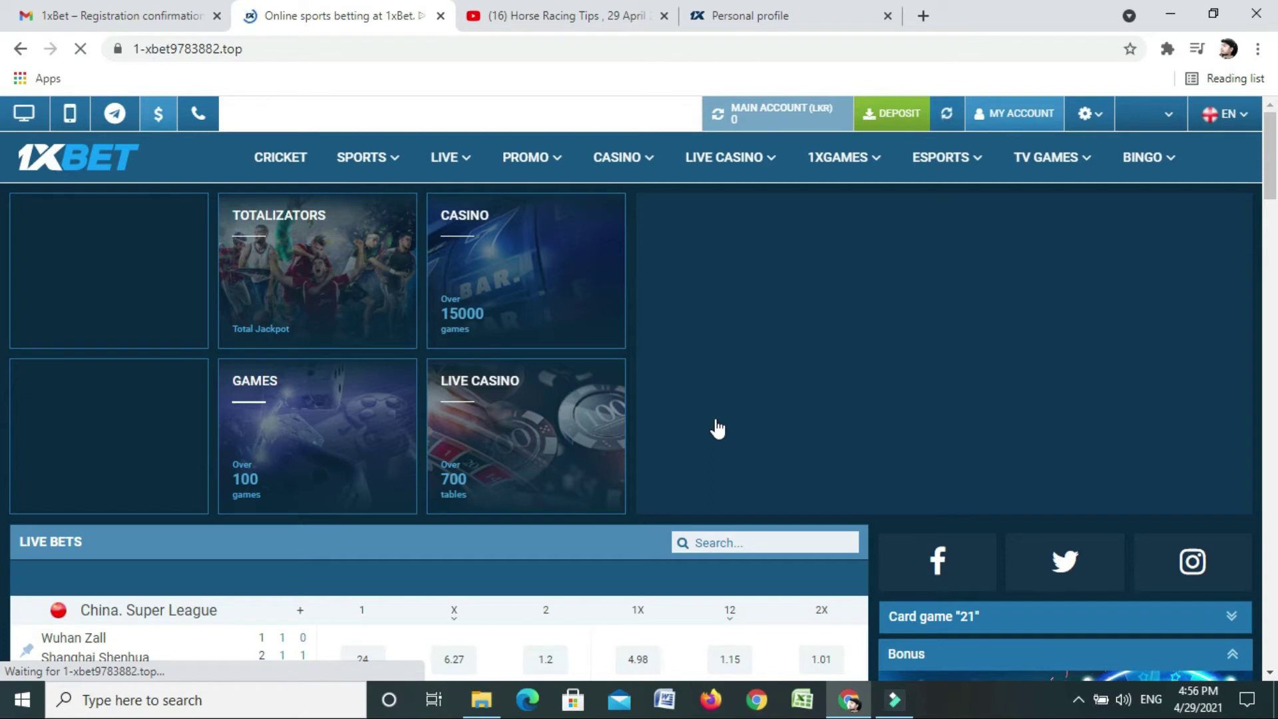
pyautogui.scroll(-2, 260, 424)
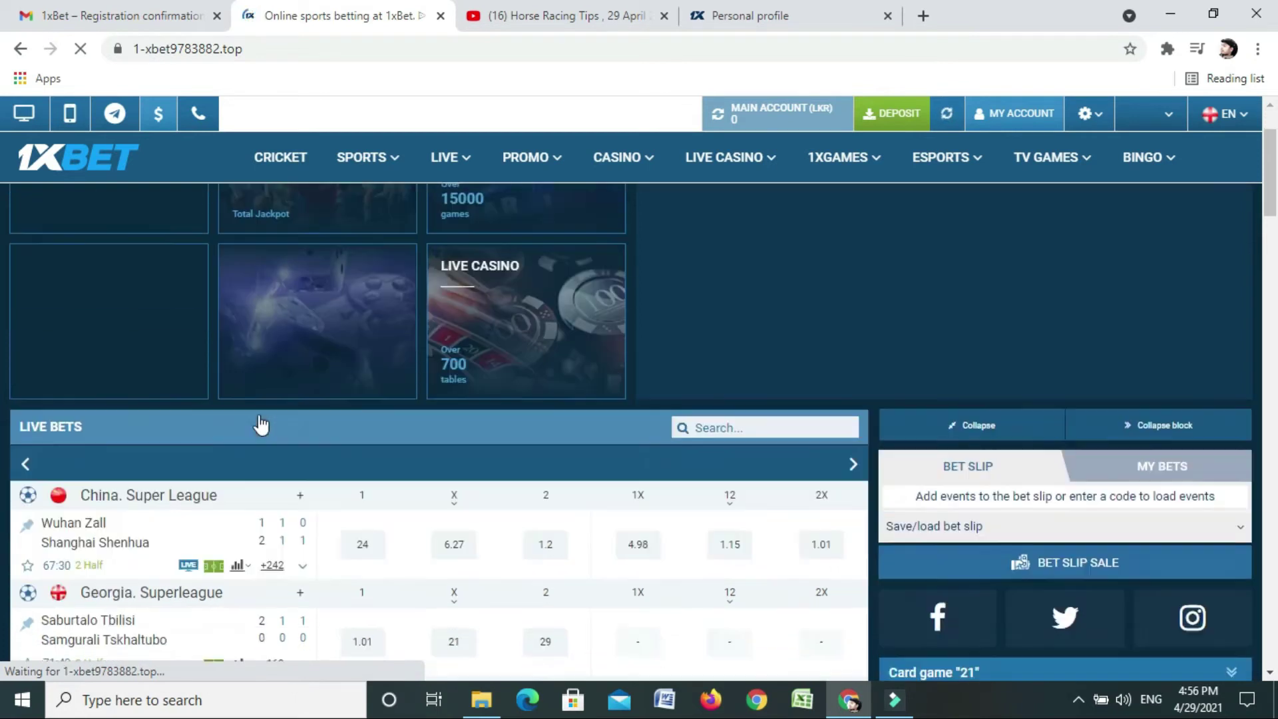
pyautogui.scroll(-10, 260, 424)
pyautogui.scroll(5, 262, 426)
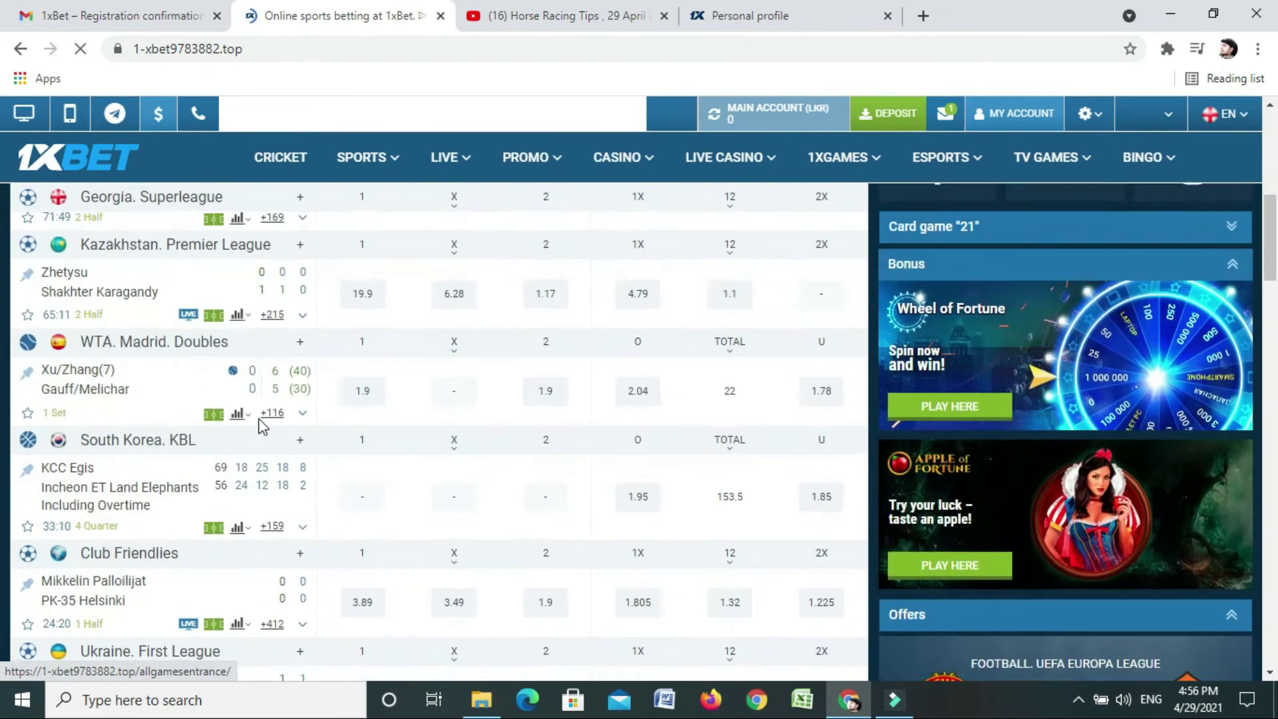
pyautogui.scroll(8, 262, 426)
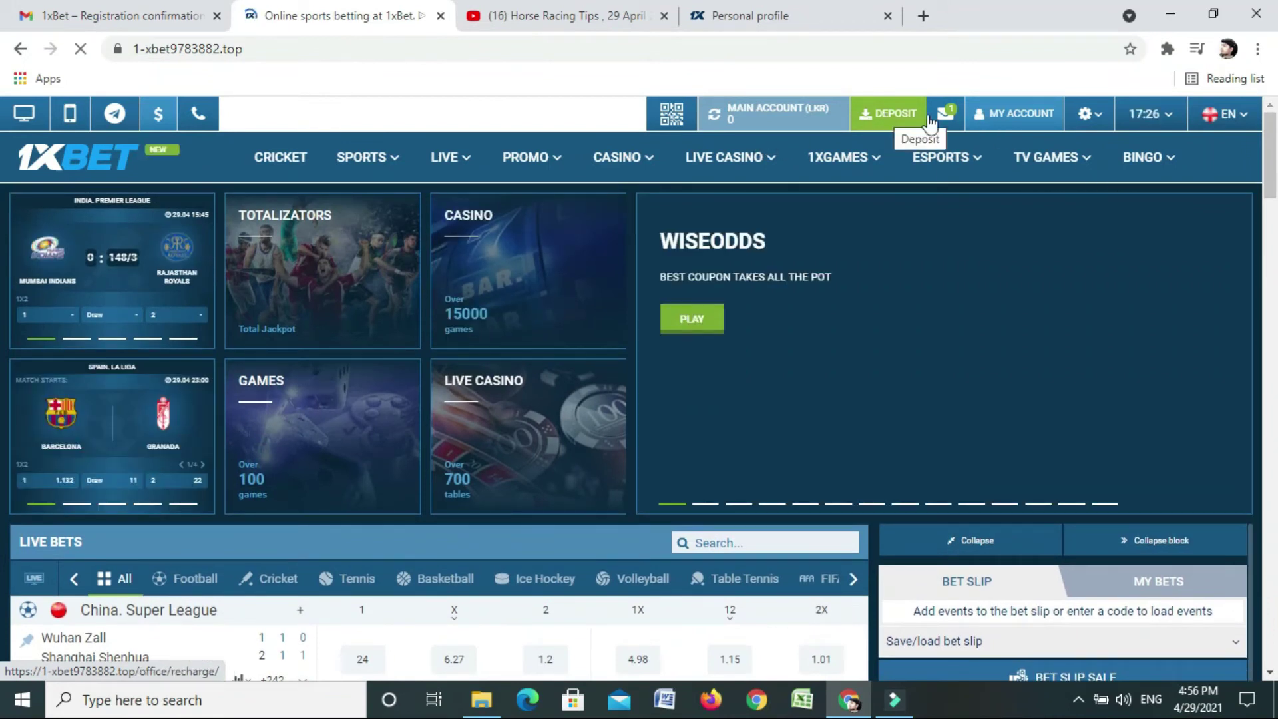
pyautogui.moveTo(1005, 115)
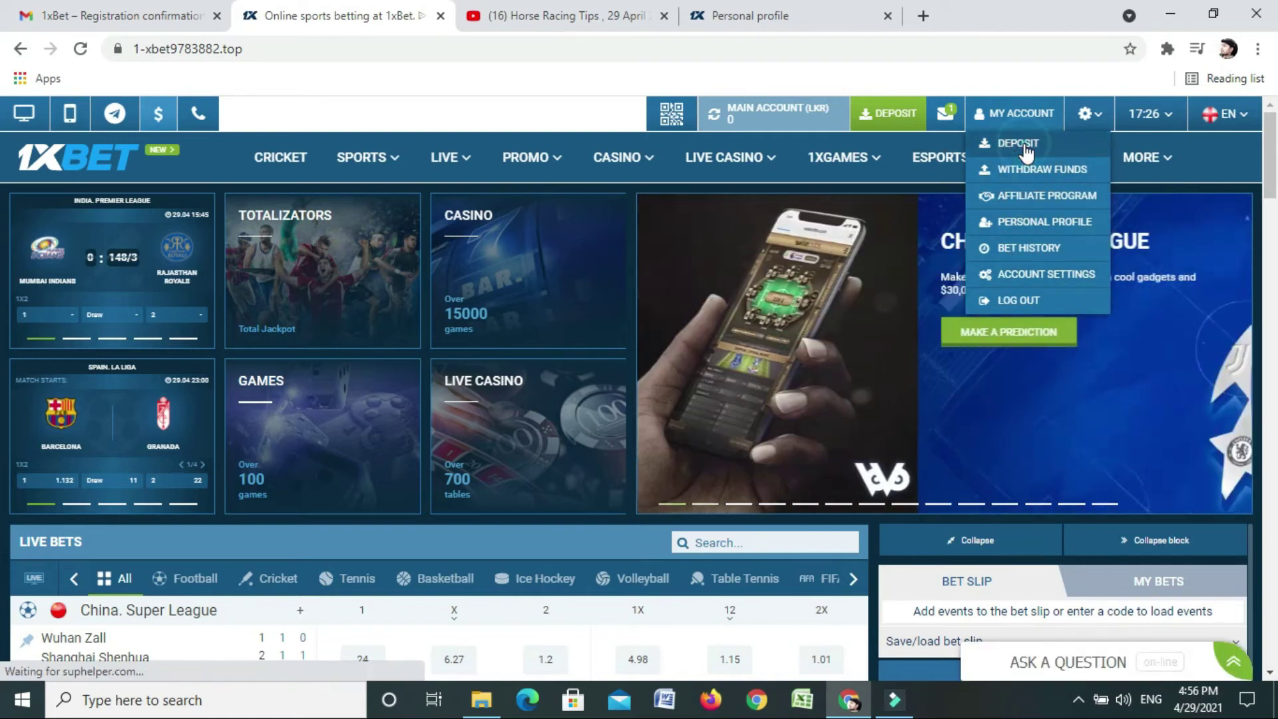
pyautogui.click(1027, 150)
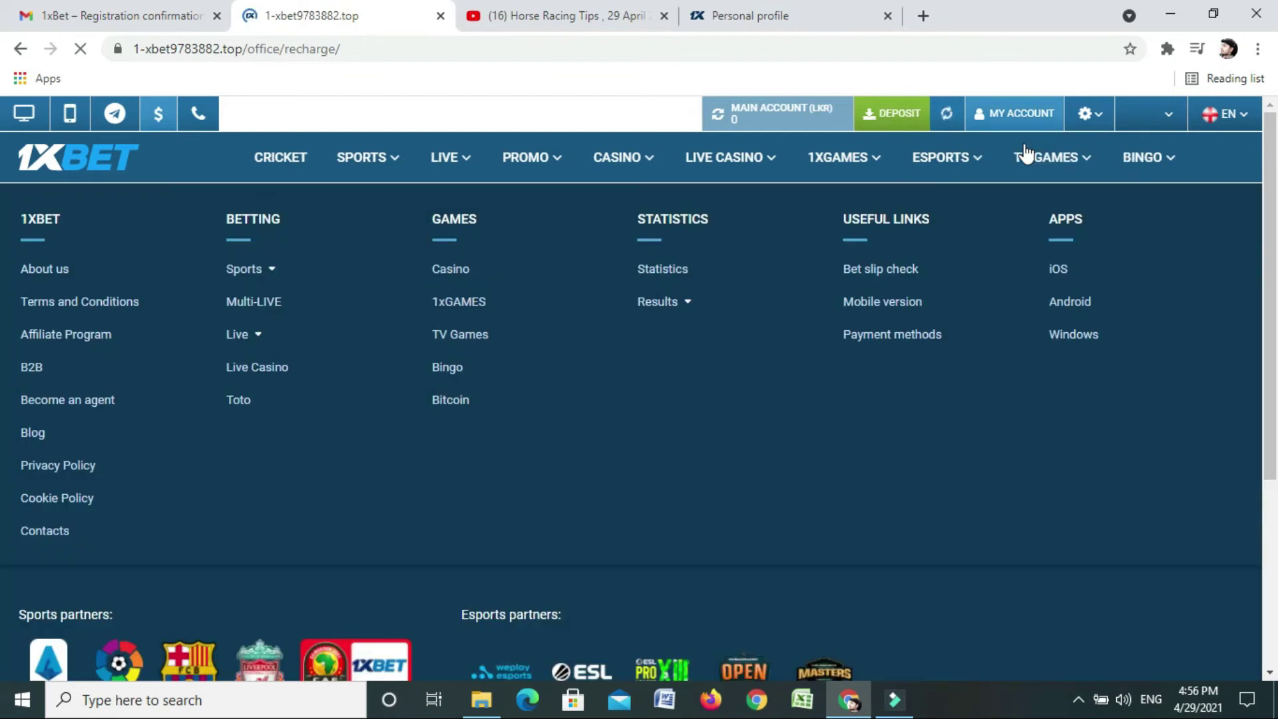
# Browse the deposit page's 53 payment method tiles and return to the top
pyautogui.moveTo(1023, 152)
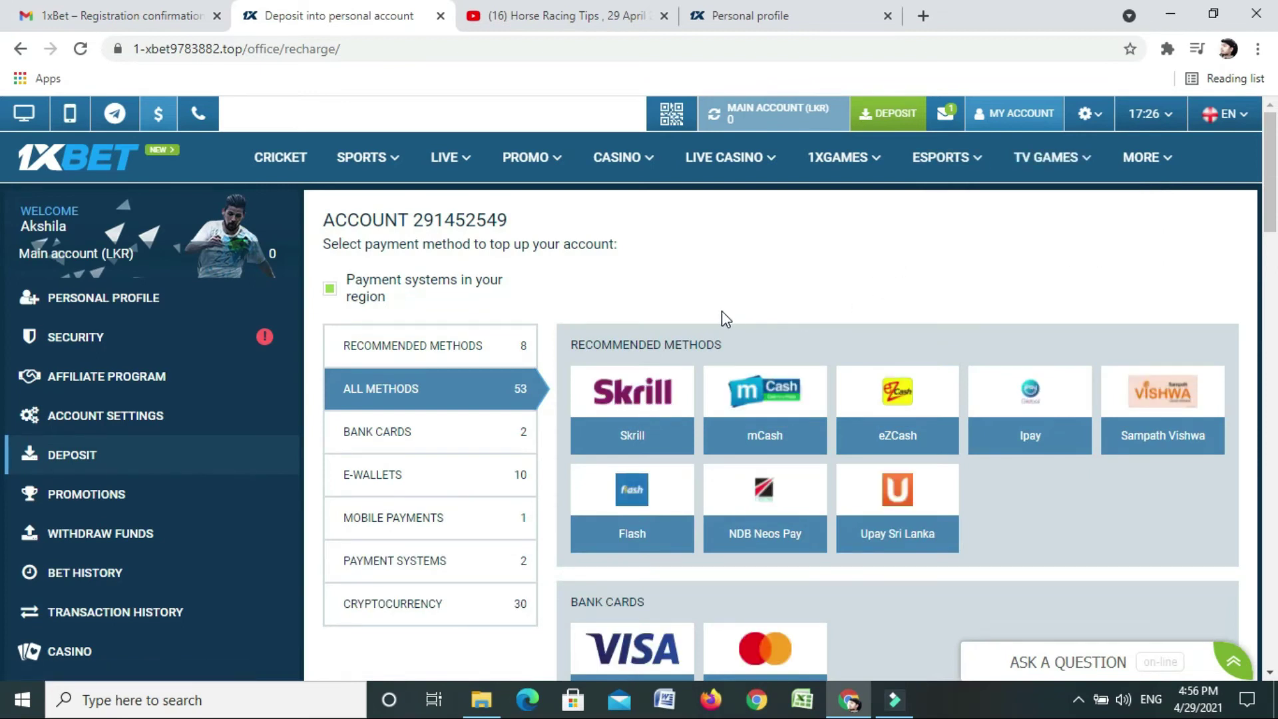
pyautogui.scroll(-2, 721, 310)
pyautogui.scroll(-1, 722, 315)
pyautogui.scroll(2, 728, 322)
pyautogui.click(1149, 433)
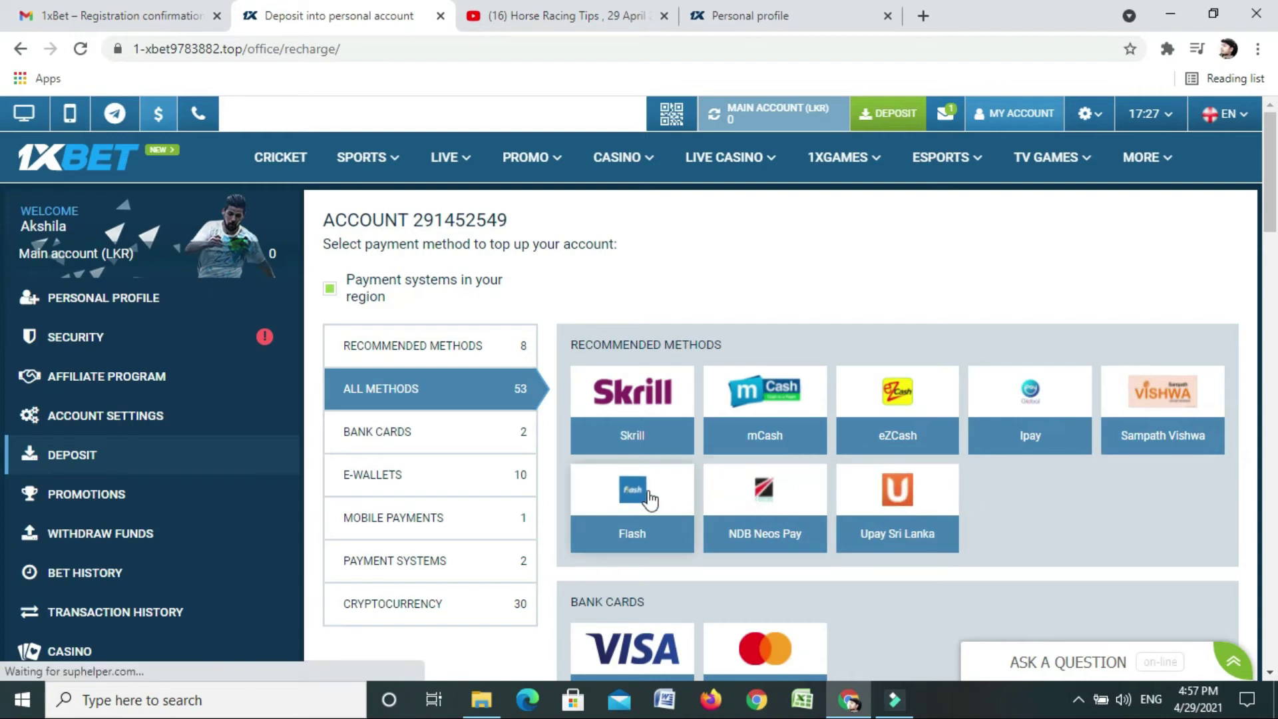
pyautogui.scroll(-4, 650, 498)
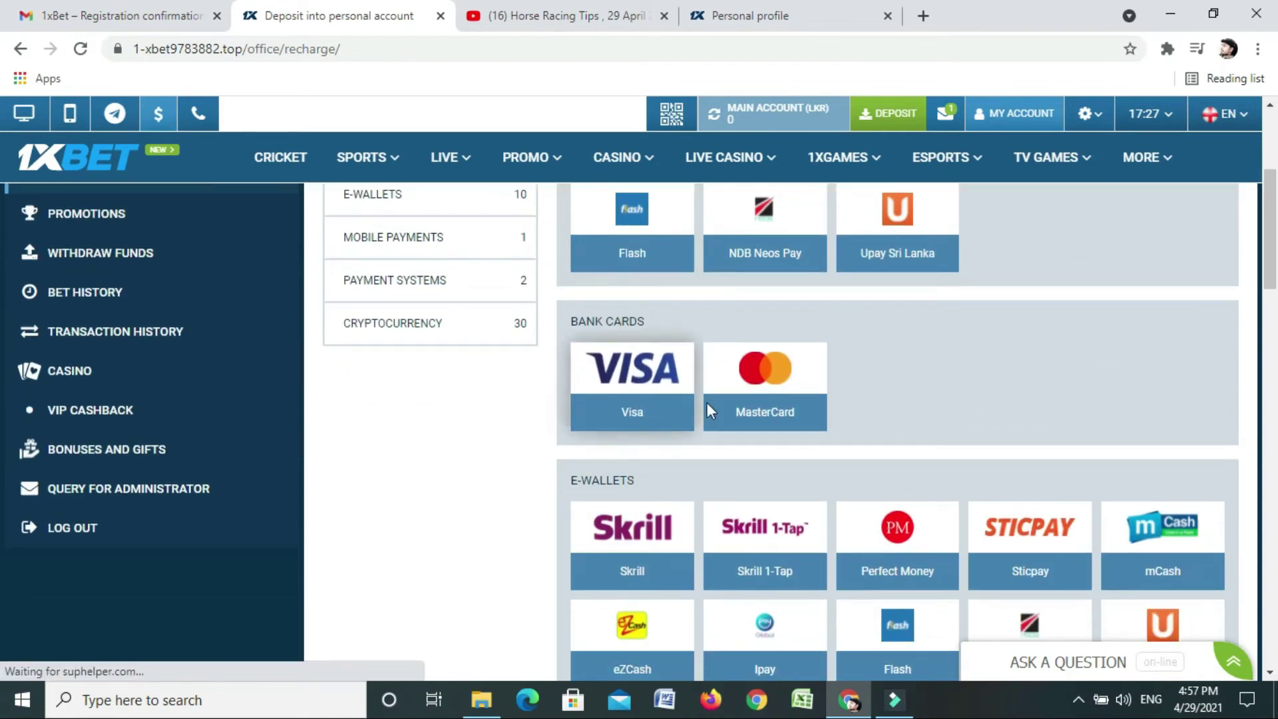
pyautogui.scroll(-3, 744, 409)
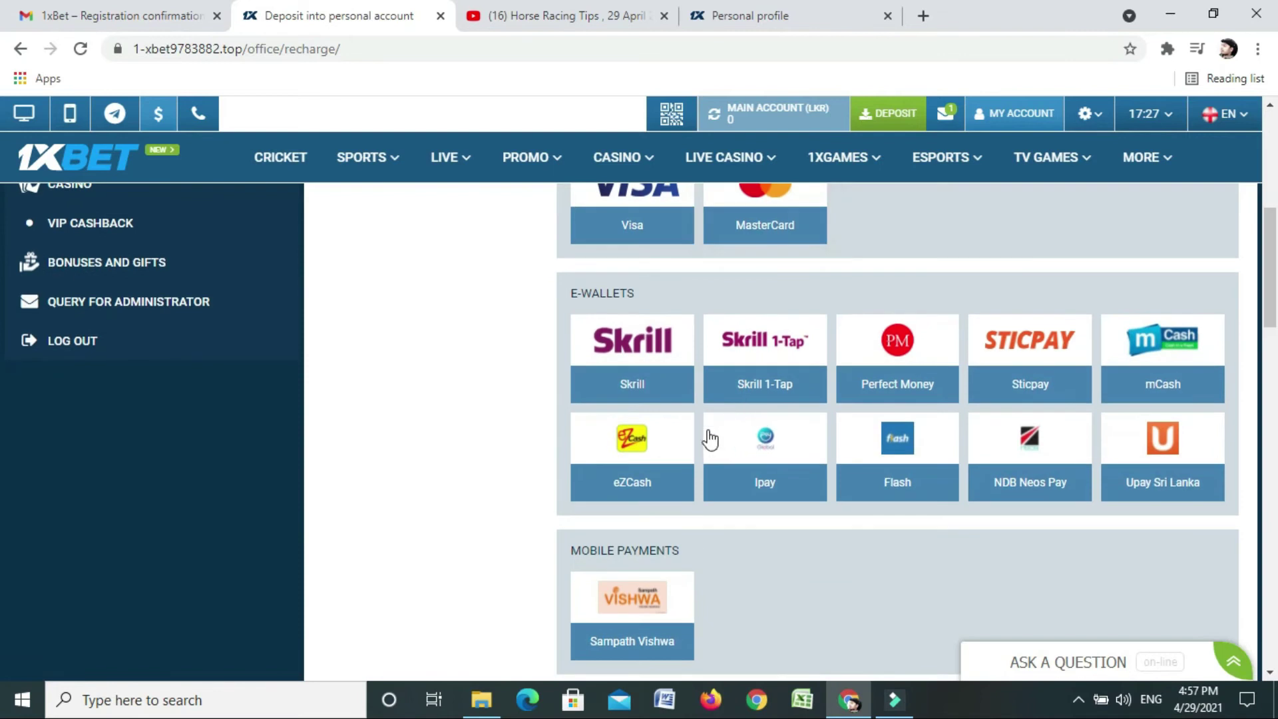
pyautogui.scroll(1, 693, 442)
pyautogui.scroll(5, 690, 448)
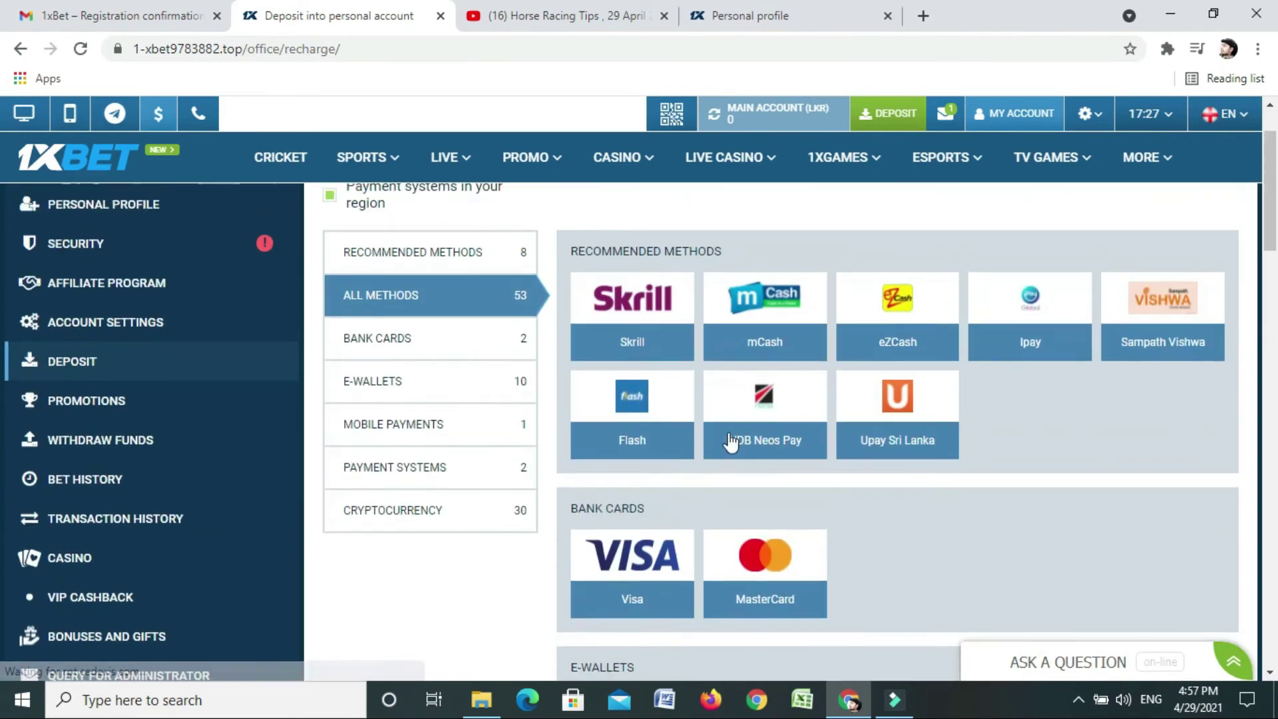
# Open the Ipay deposit form and change the amount to 1000.00 LKR
pyautogui.click(1021, 341)
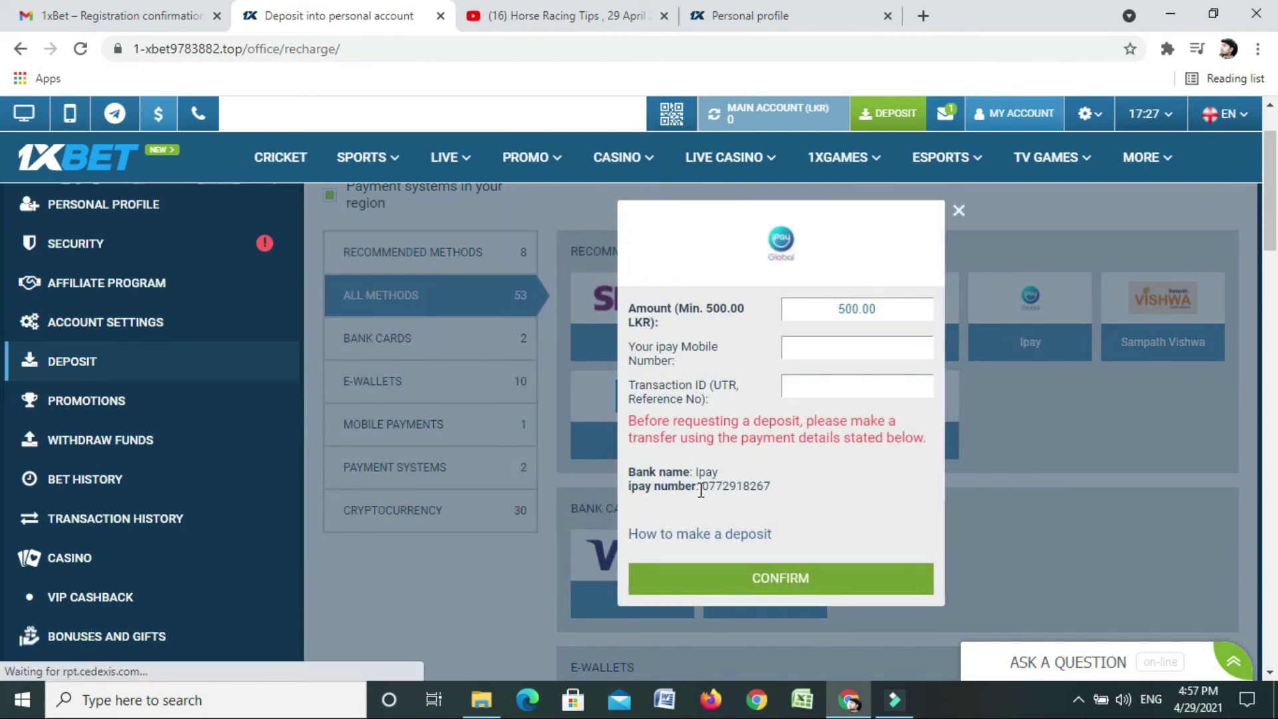
pyautogui.moveTo(701, 489); pyautogui.dragTo(703, 492)
pyautogui.click(769, 487)
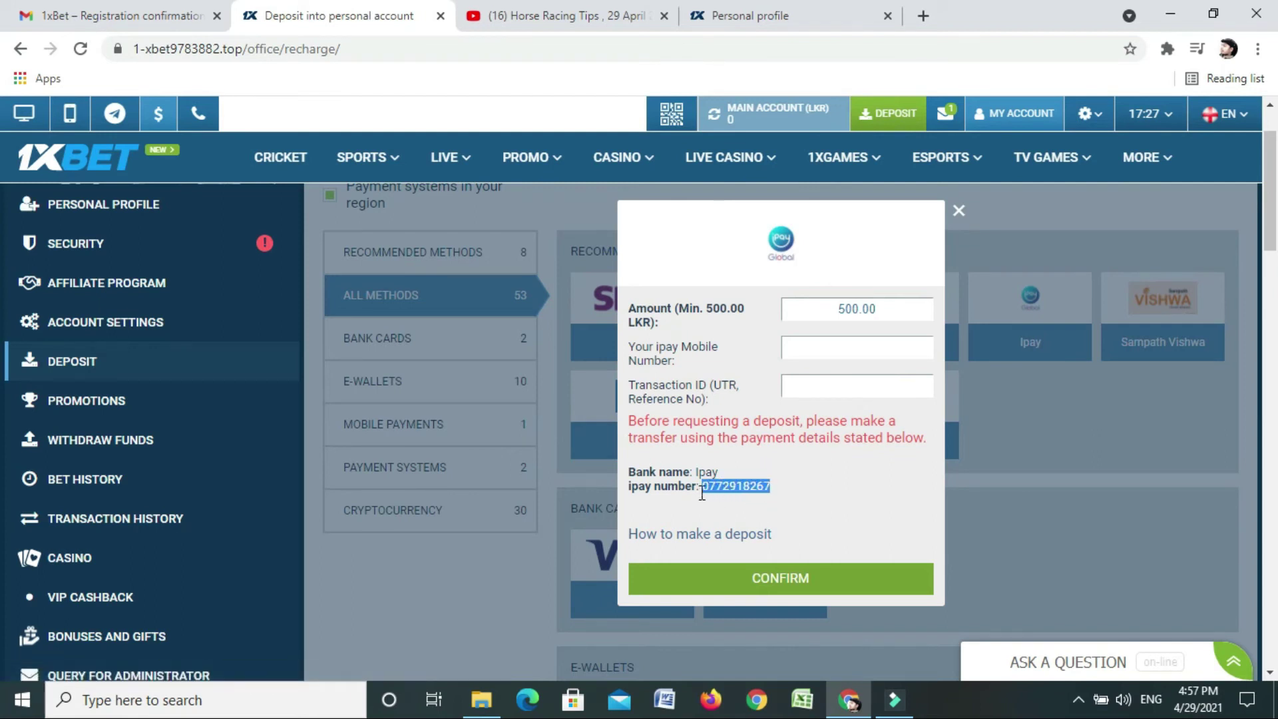
pyautogui.click(844, 503)
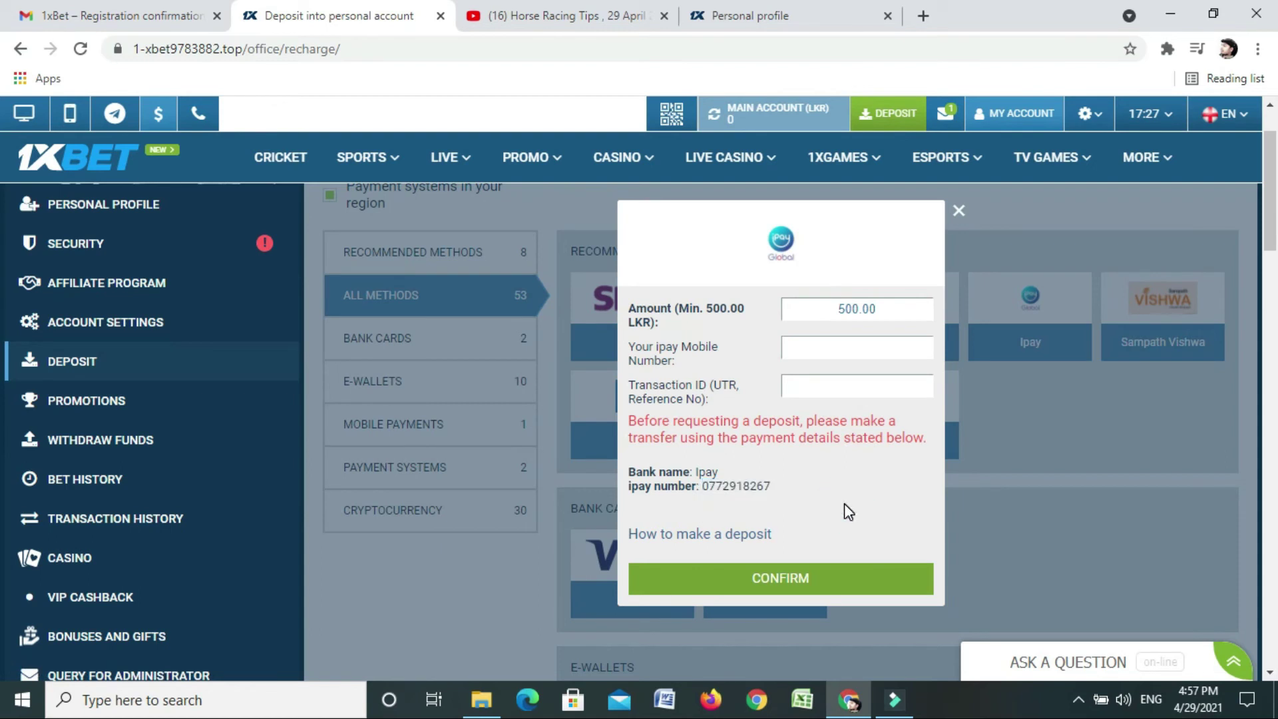
pyautogui.click(845, 311)
pyautogui.press('BackSpace')
pyautogui.write('10')
# Enter the mobile number and a test transaction ID, then close the form unsubmitted
pyautogui.click(797, 347)
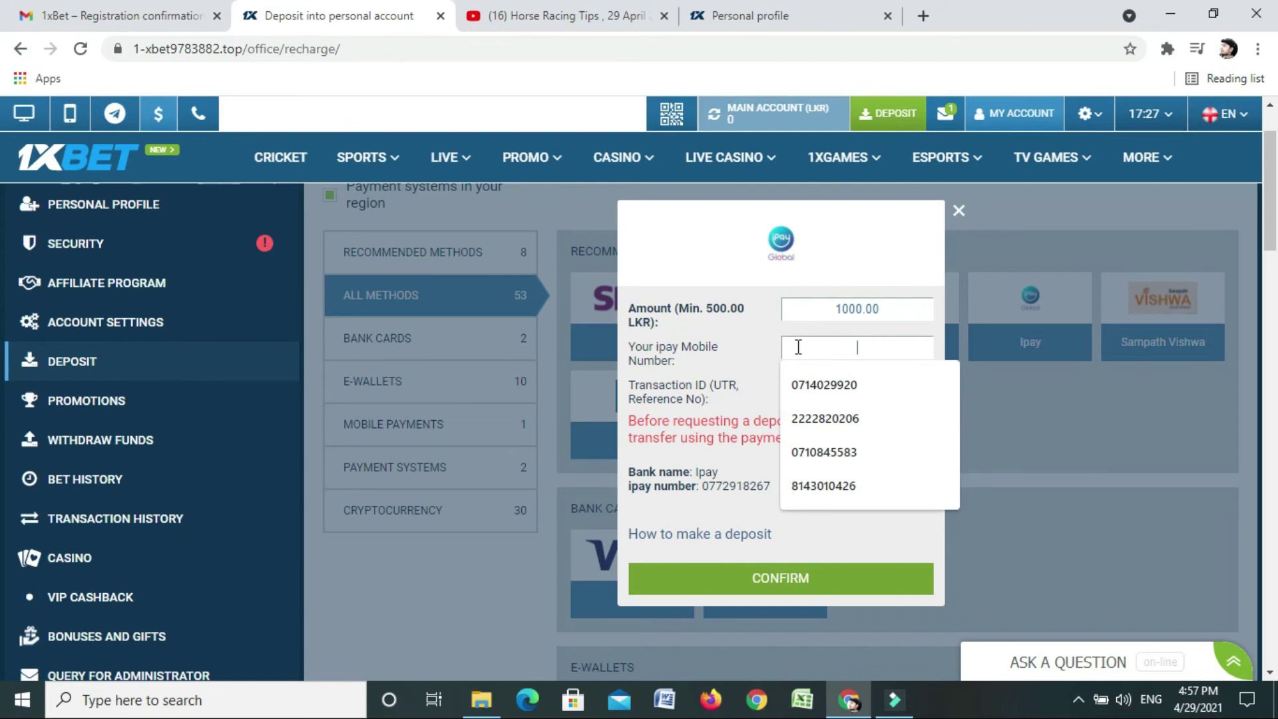
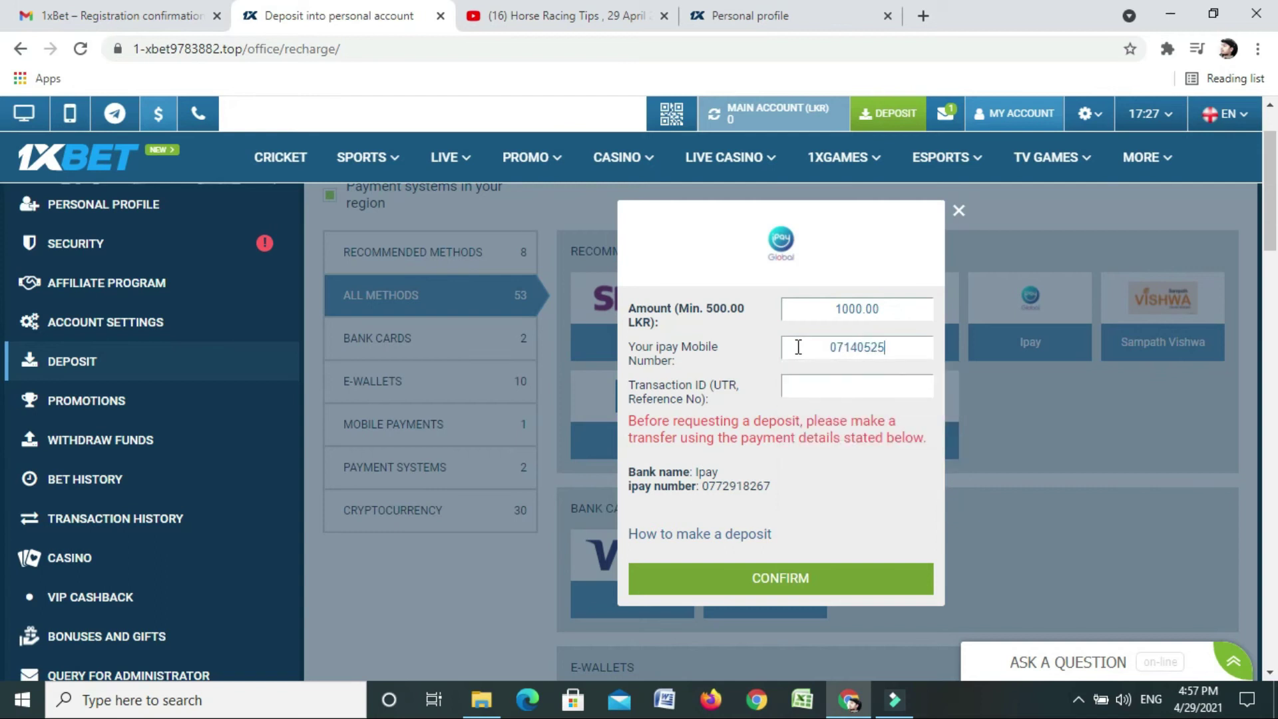
pyautogui.moveTo(770, 488); pyautogui.dragTo(706, 494)
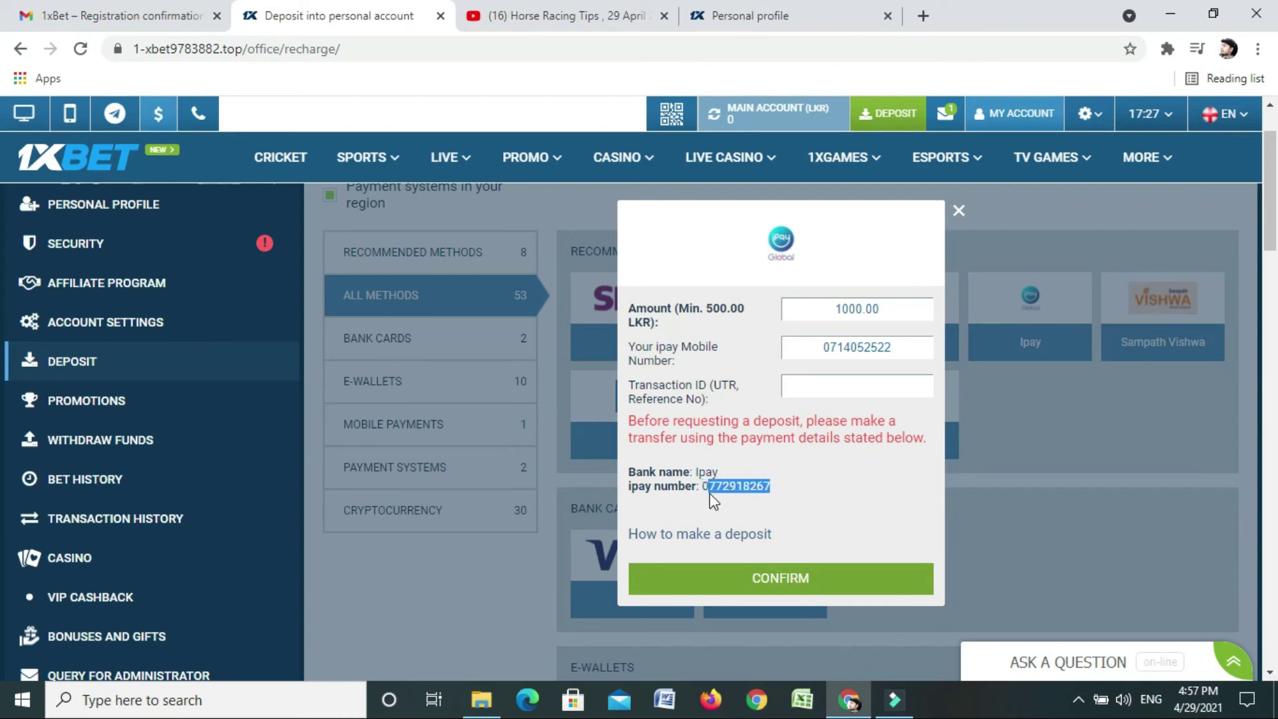
pyautogui.click(818, 386)
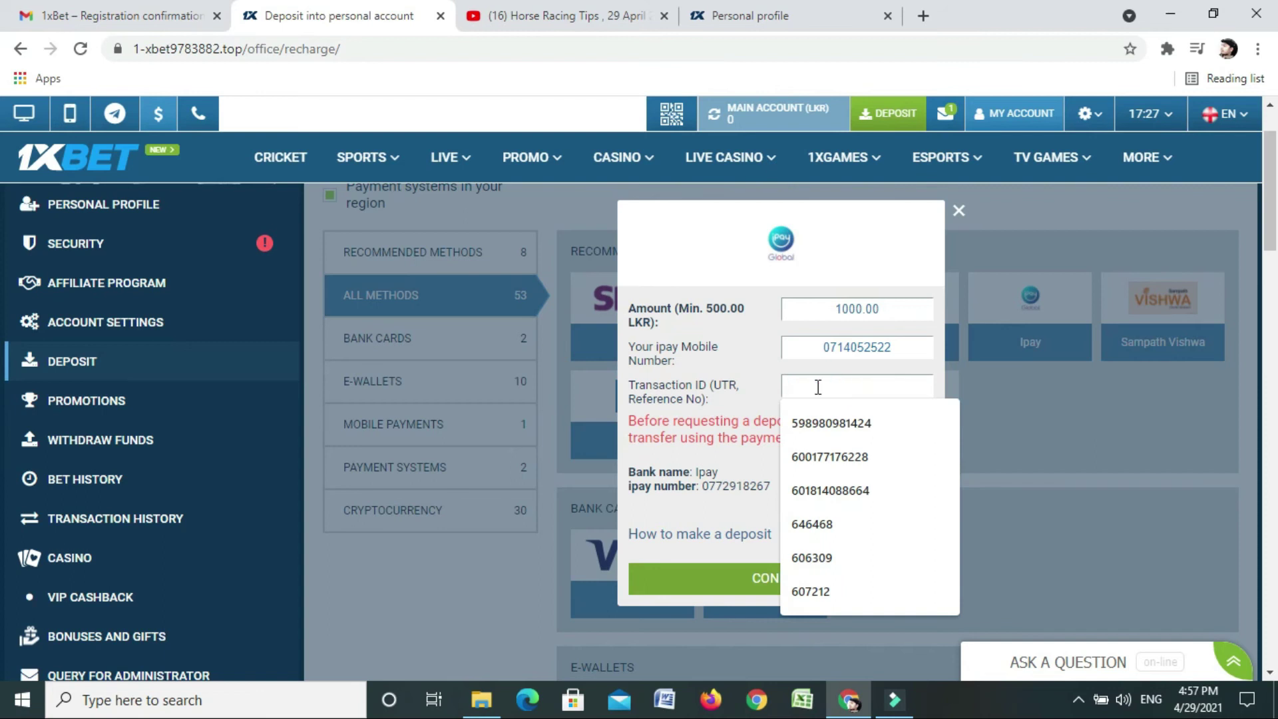
pyautogui.write('1111111')
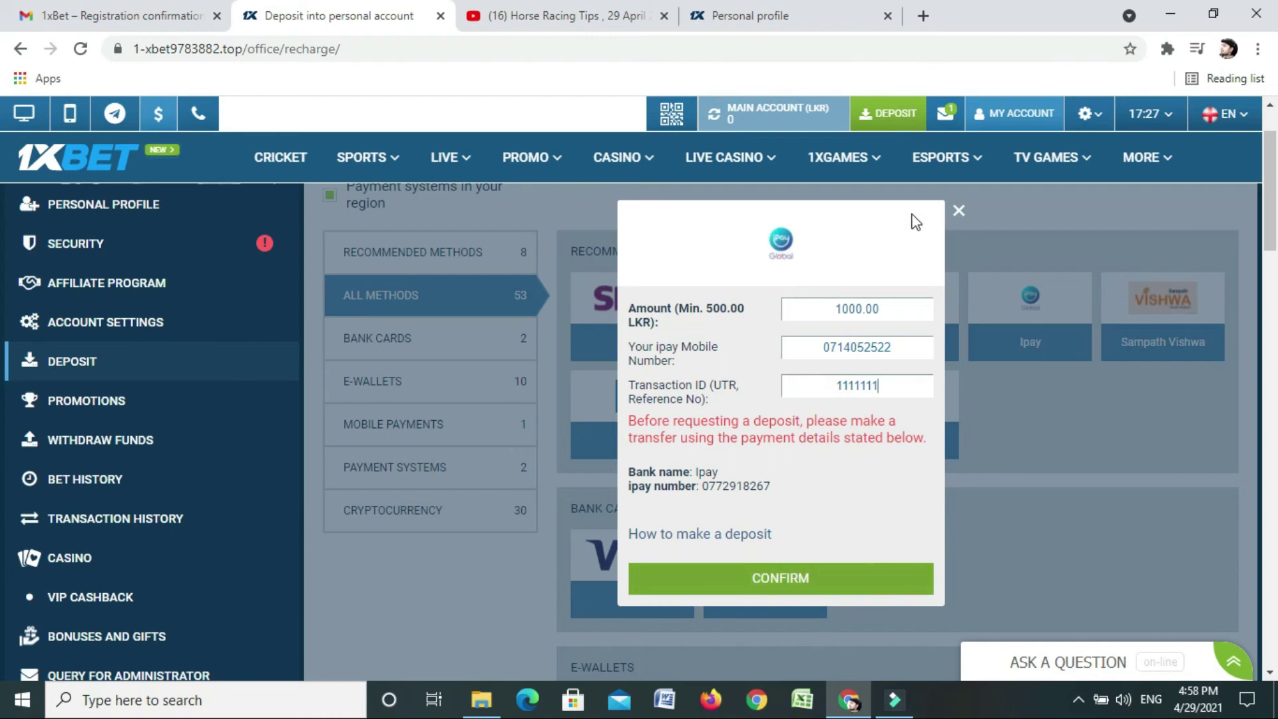
pyautogui.click(960, 214)
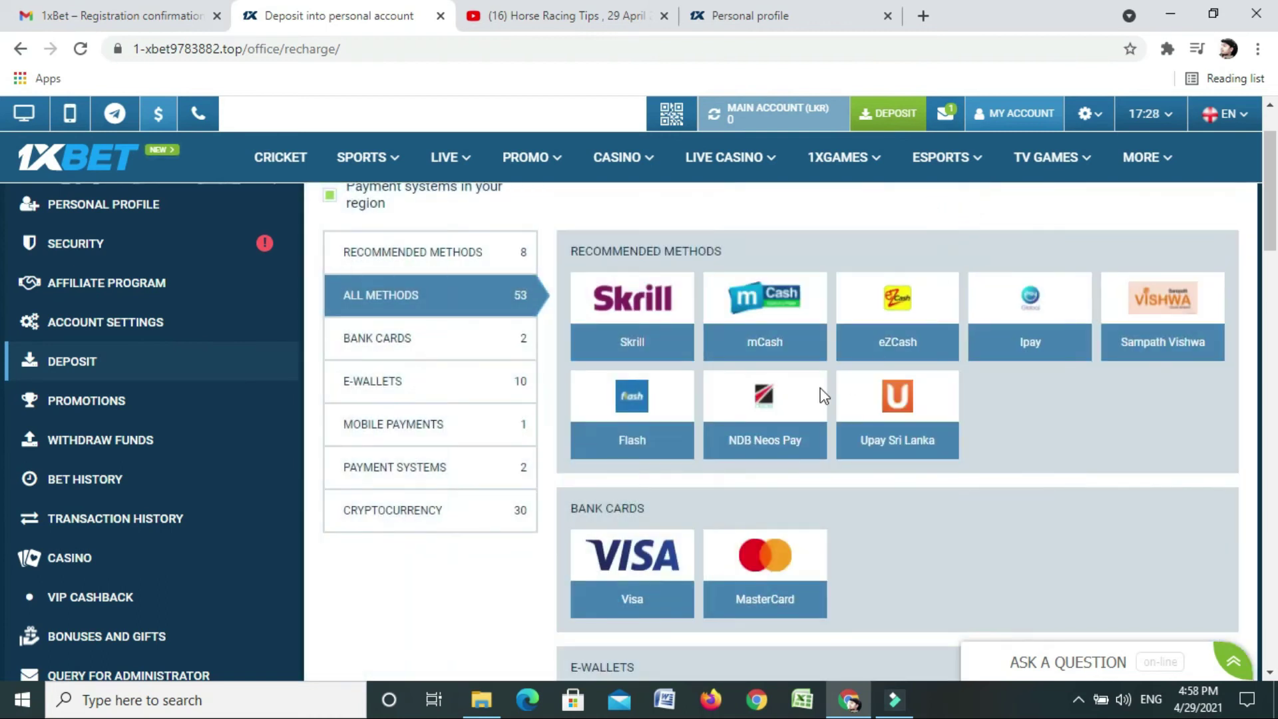
# Open the mCash deposit form and review its transfer mobile number and saved-number suggestions
pyautogui.click(496, 383)
pyautogui.scroll(1, 495, 393)
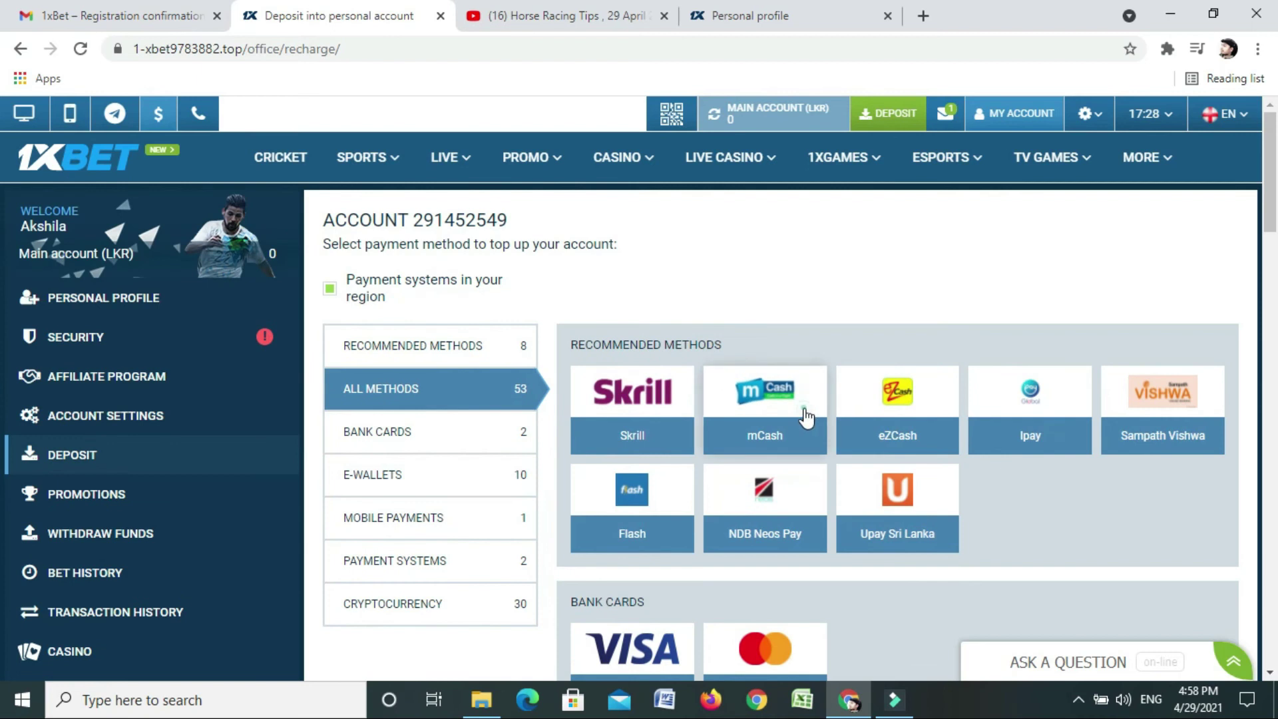
pyautogui.click(804, 409)
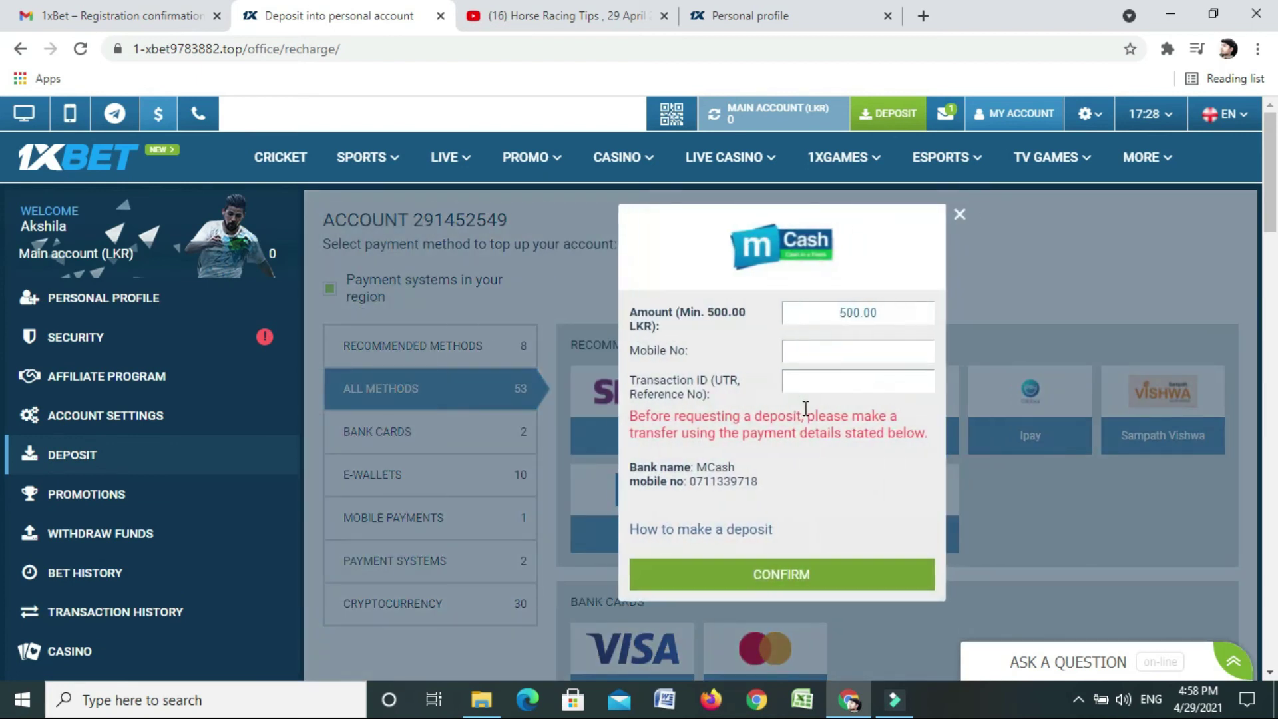
pyautogui.scroll(-1, 805, 409)
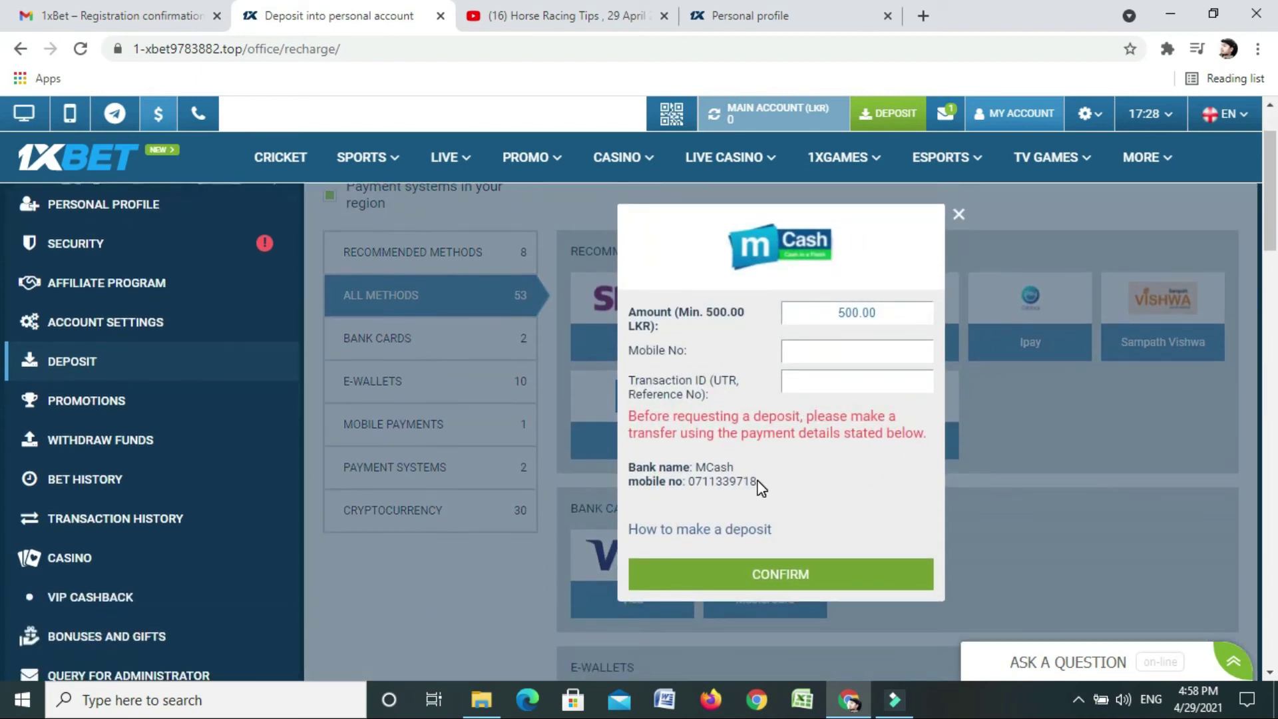
pyautogui.moveTo(757, 484); pyautogui.dragTo(696, 498)
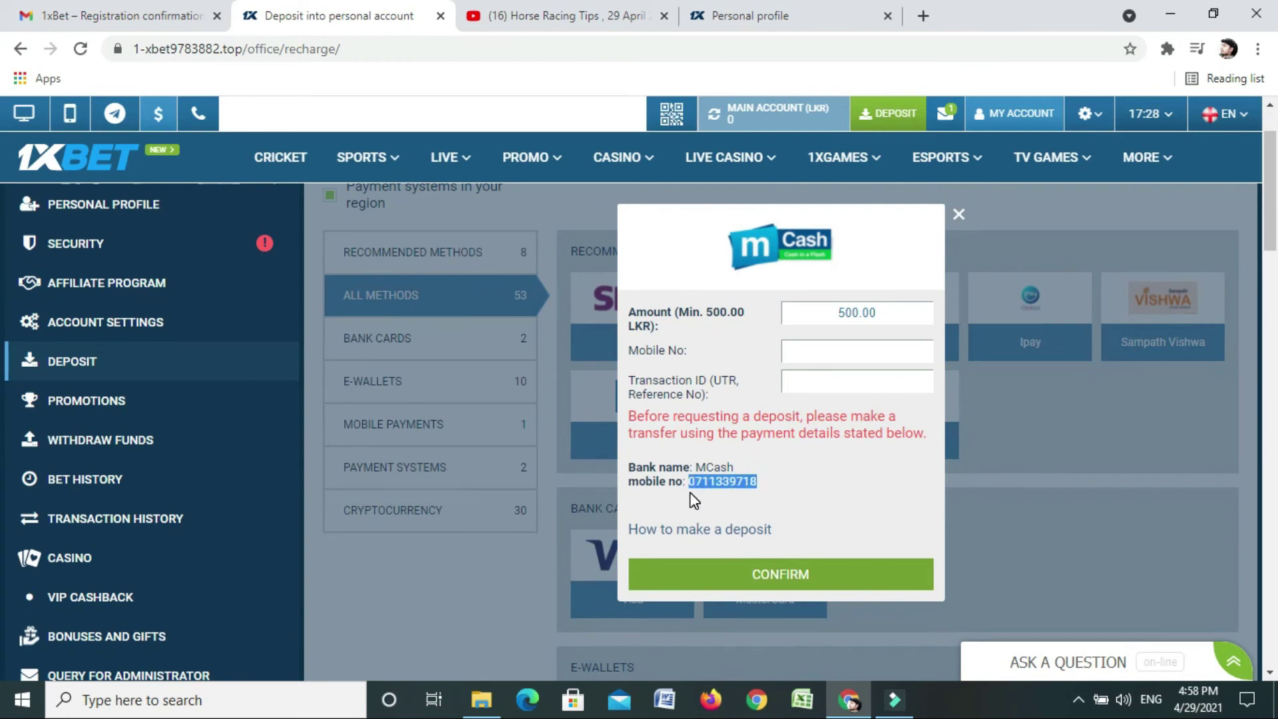
pyautogui.click(873, 481)
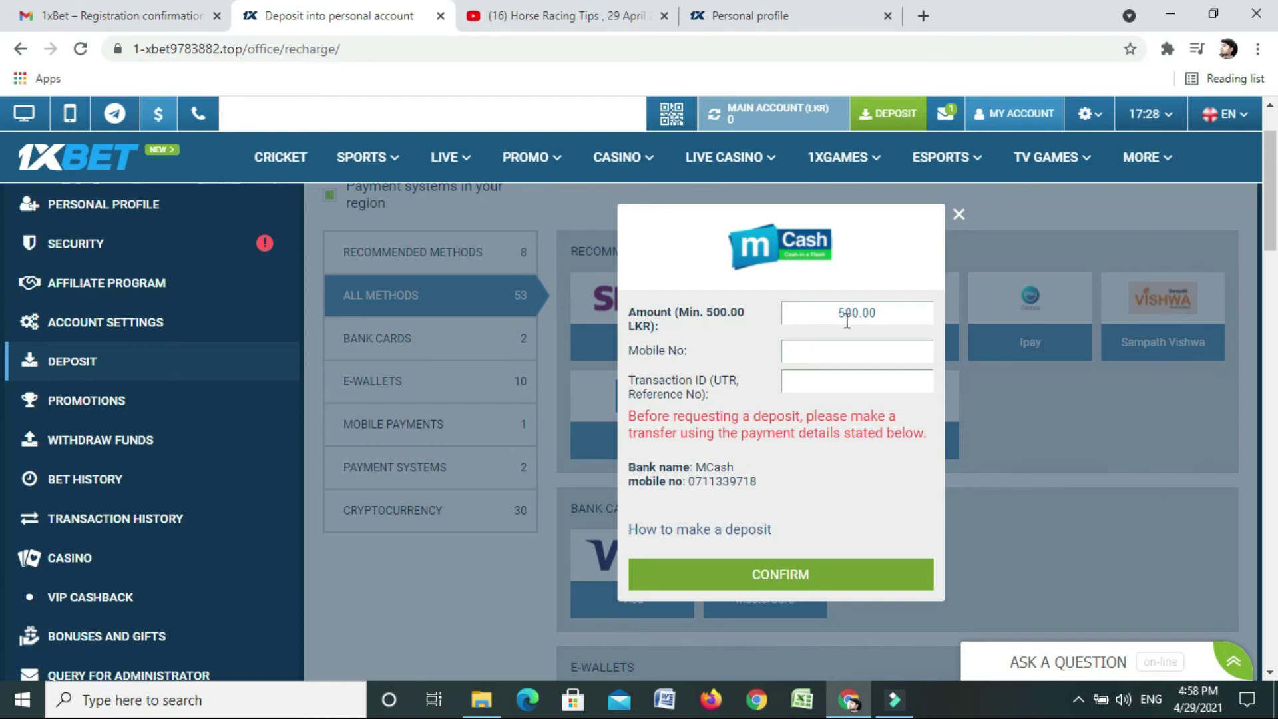
pyautogui.click(805, 352)
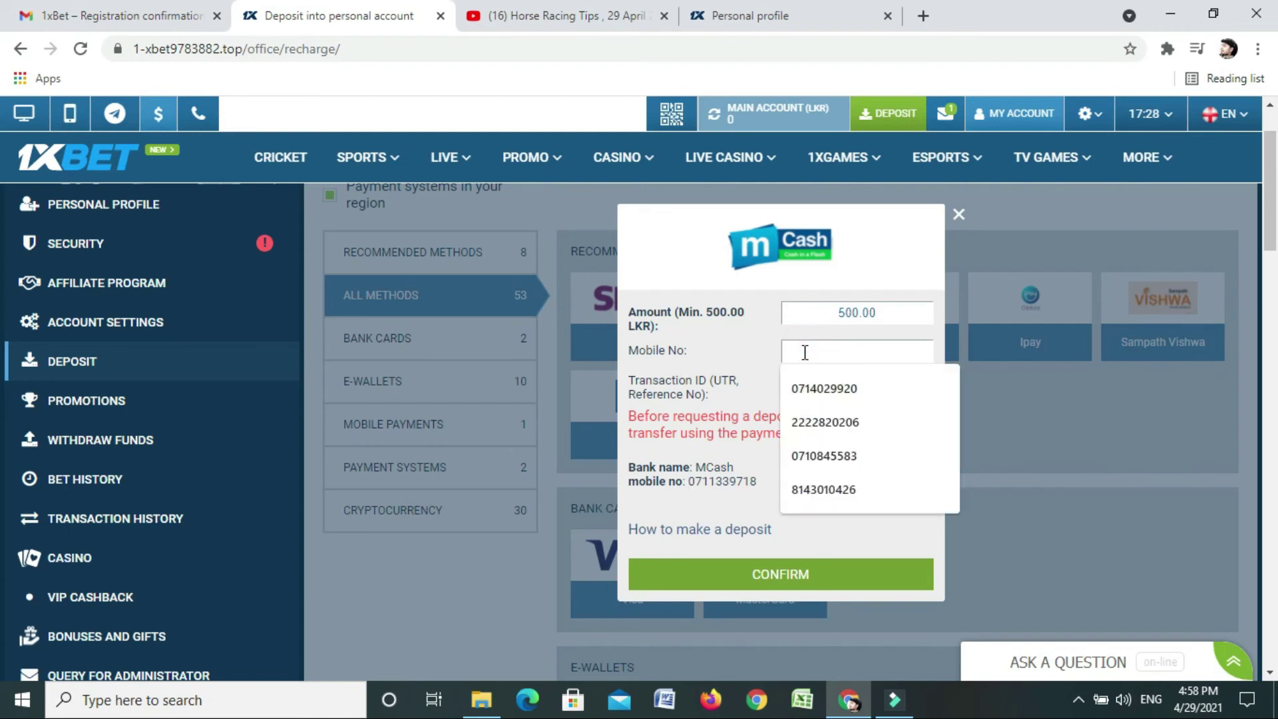
pyautogui.click(867, 543)
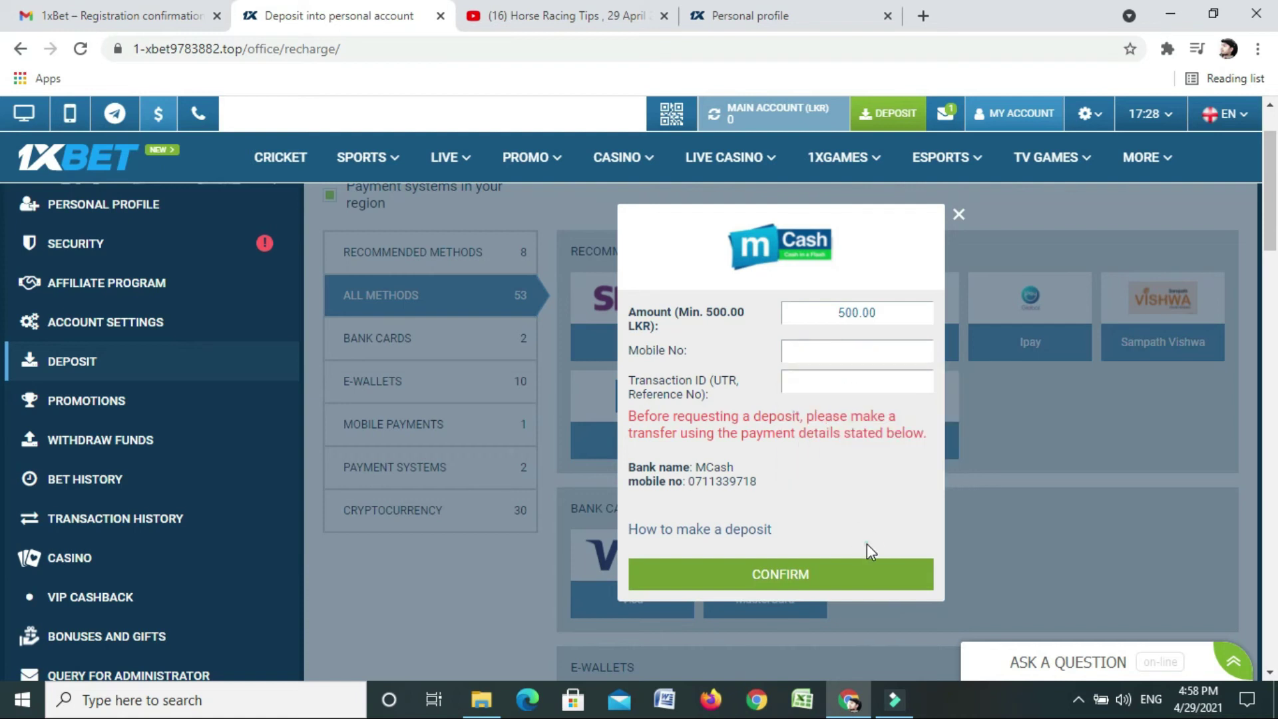
# Close the mCash form and go to Withdraw Funds from the MY ACCOUNT menu
pyautogui.click(958, 214)
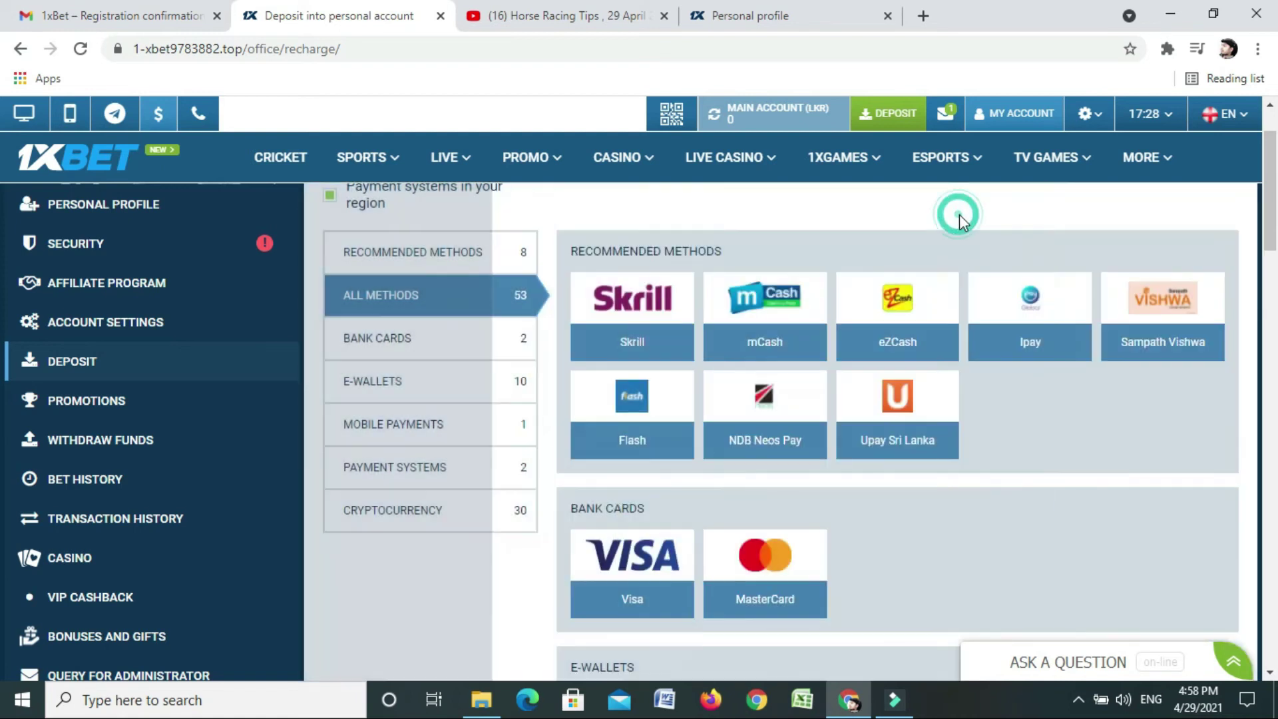
pyautogui.scroll(-3, 613, 434)
pyautogui.scroll(5, 599, 434)
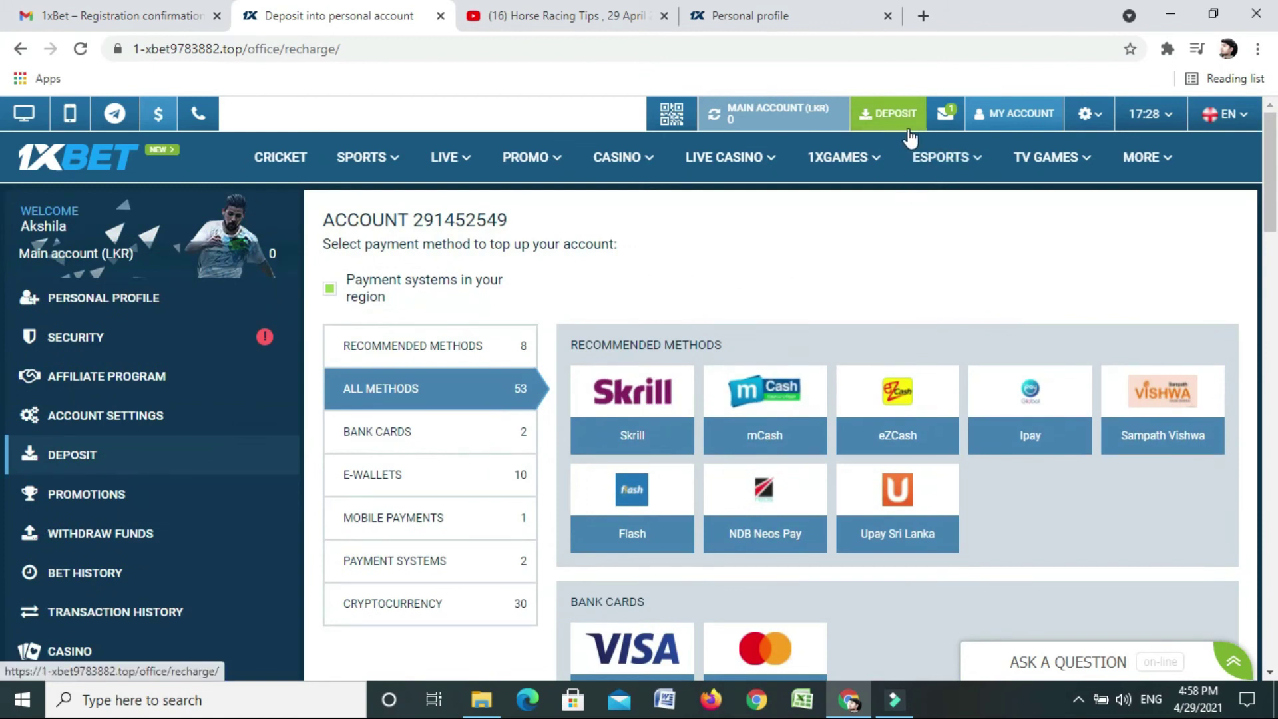
pyautogui.moveTo(997, 119)
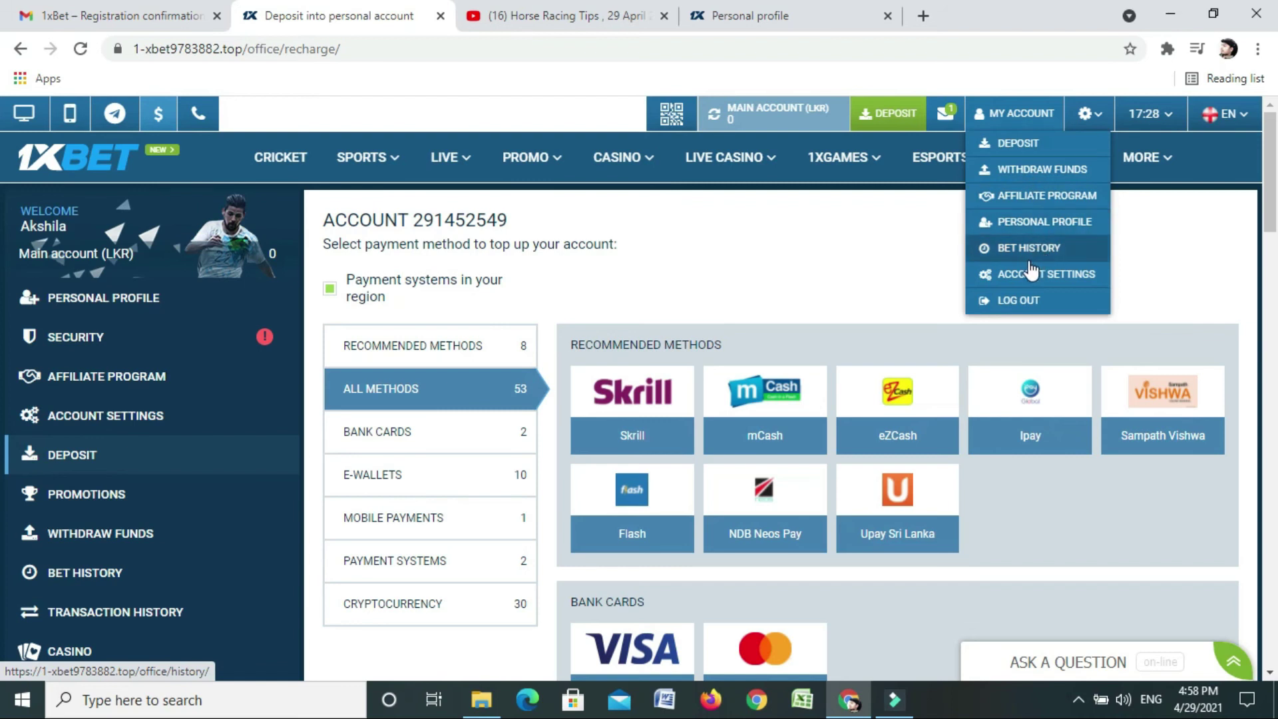
pyautogui.click(1023, 172)
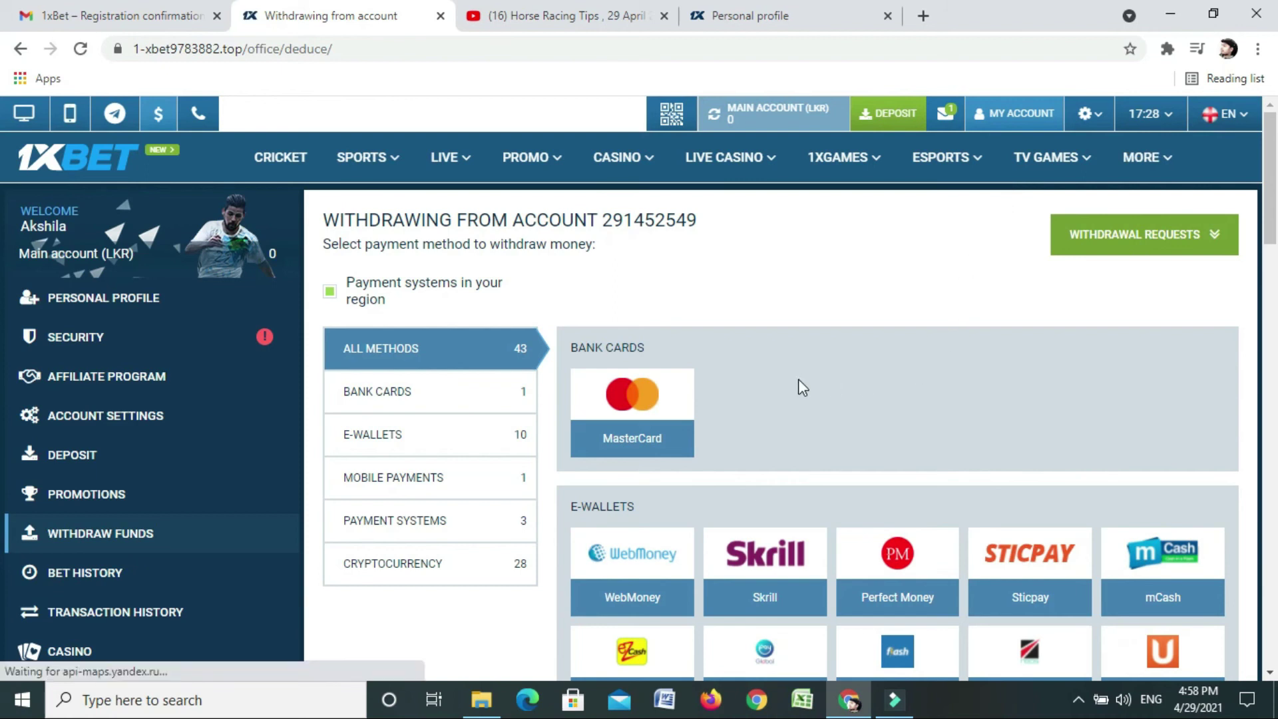
pyautogui.scroll(-4, 798, 384)
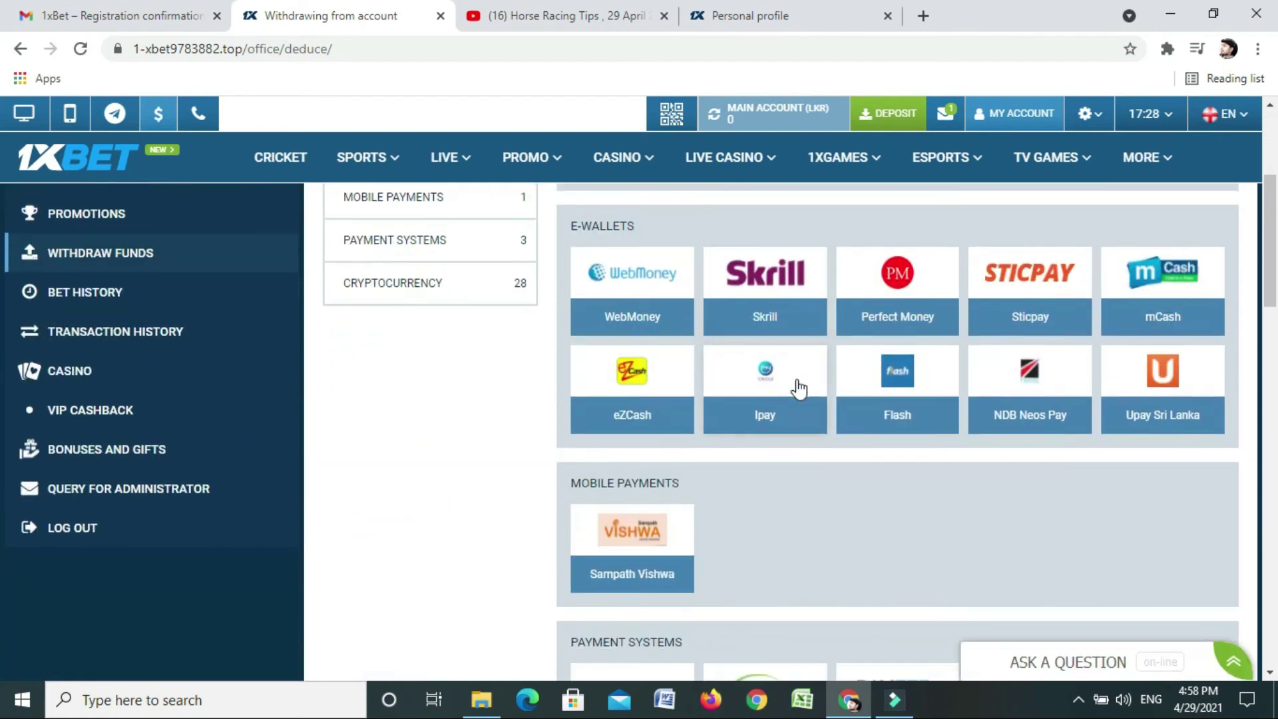
pyautogui.scroll(4, 799, 388)
pyautogui.scroll(-4, 799, 382)
pyautogui.scroll(3, 809, 383)
pyautogui.scroll(-2, 809, 377)
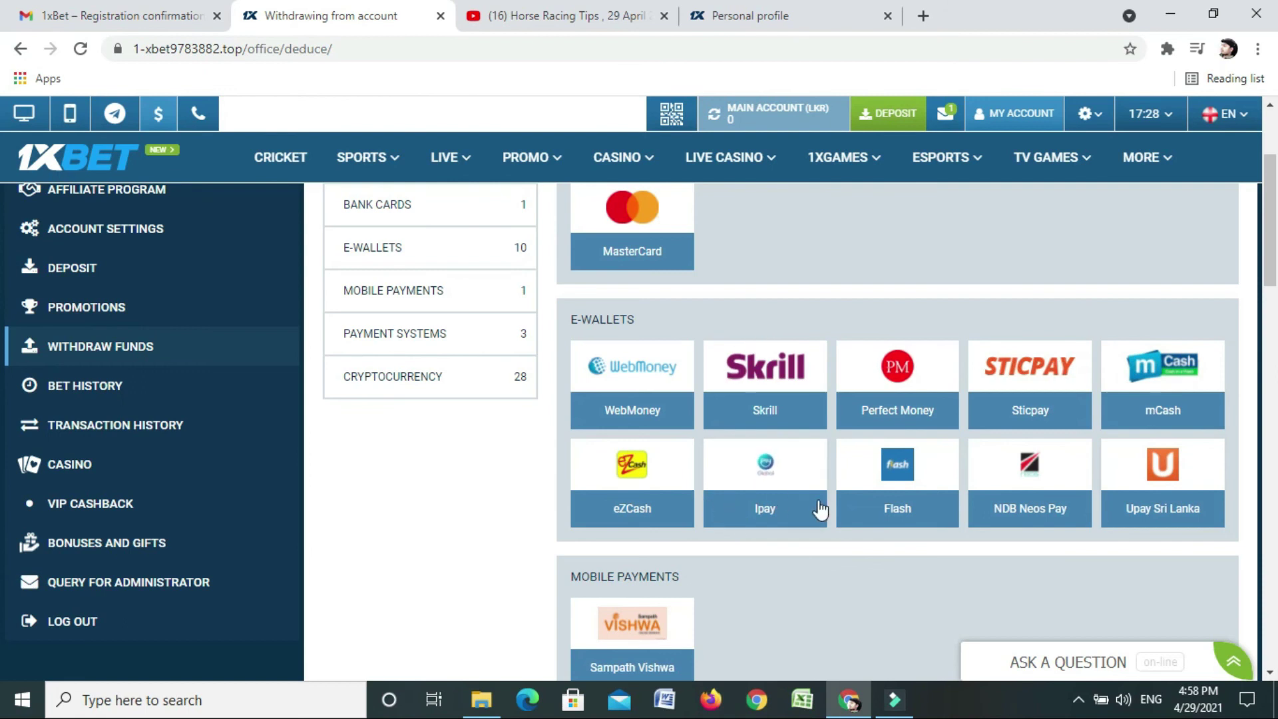
pyautogui.click(1158, 389)
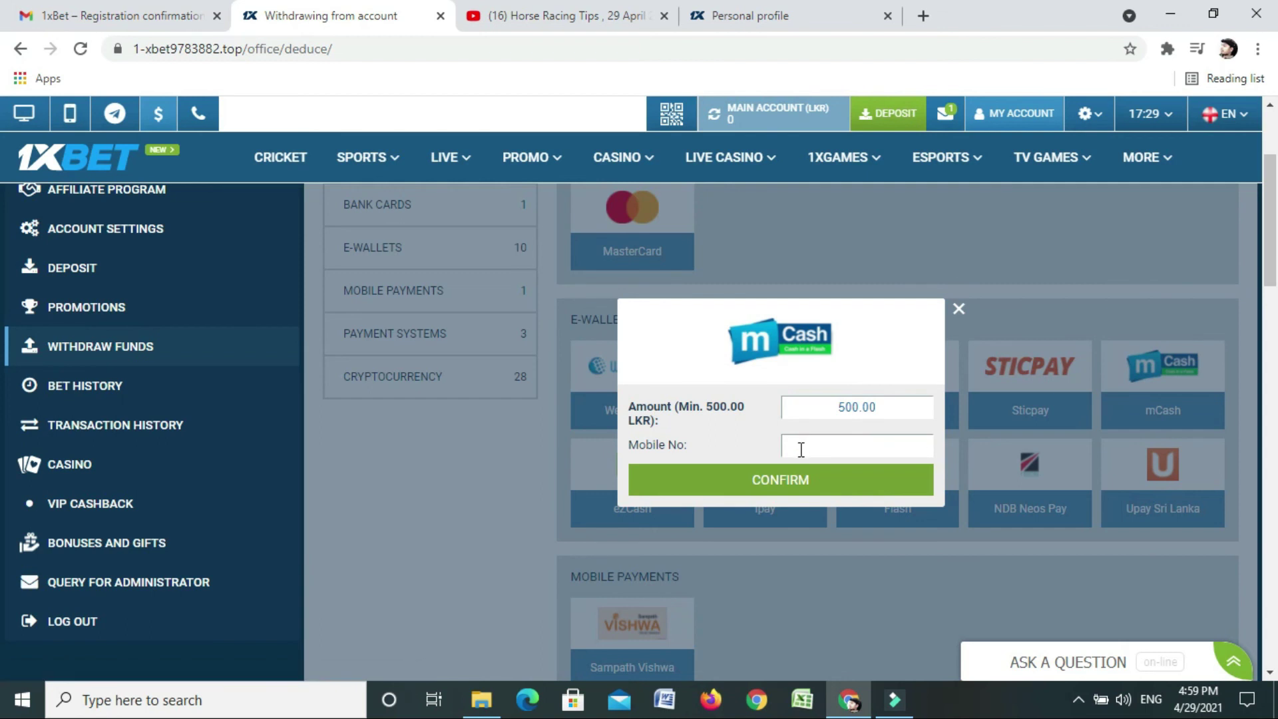
pyautogui.click(840, 407)
pyautogui.press('BackSpace')
pyautogui.write('10')
pyautogui.click(833, 448)
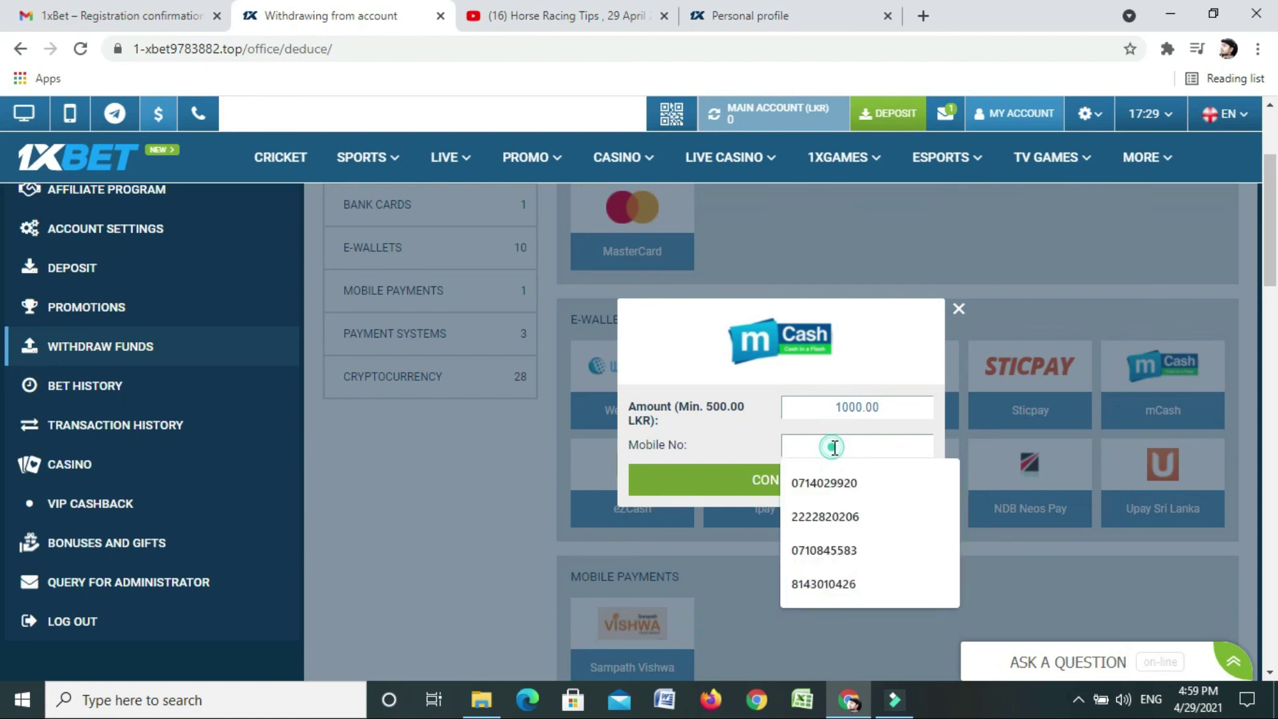
pyautogui.click(959, 309)
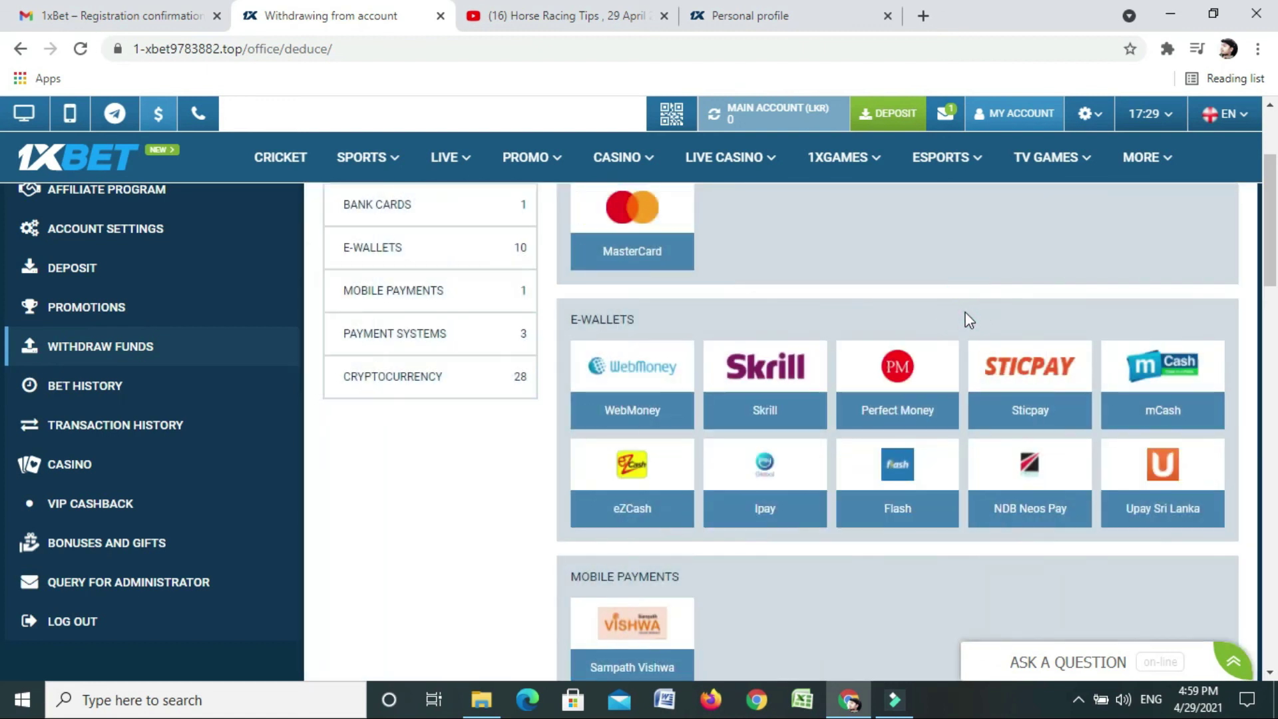
pyautogui.scroll(-2, 779, 344)
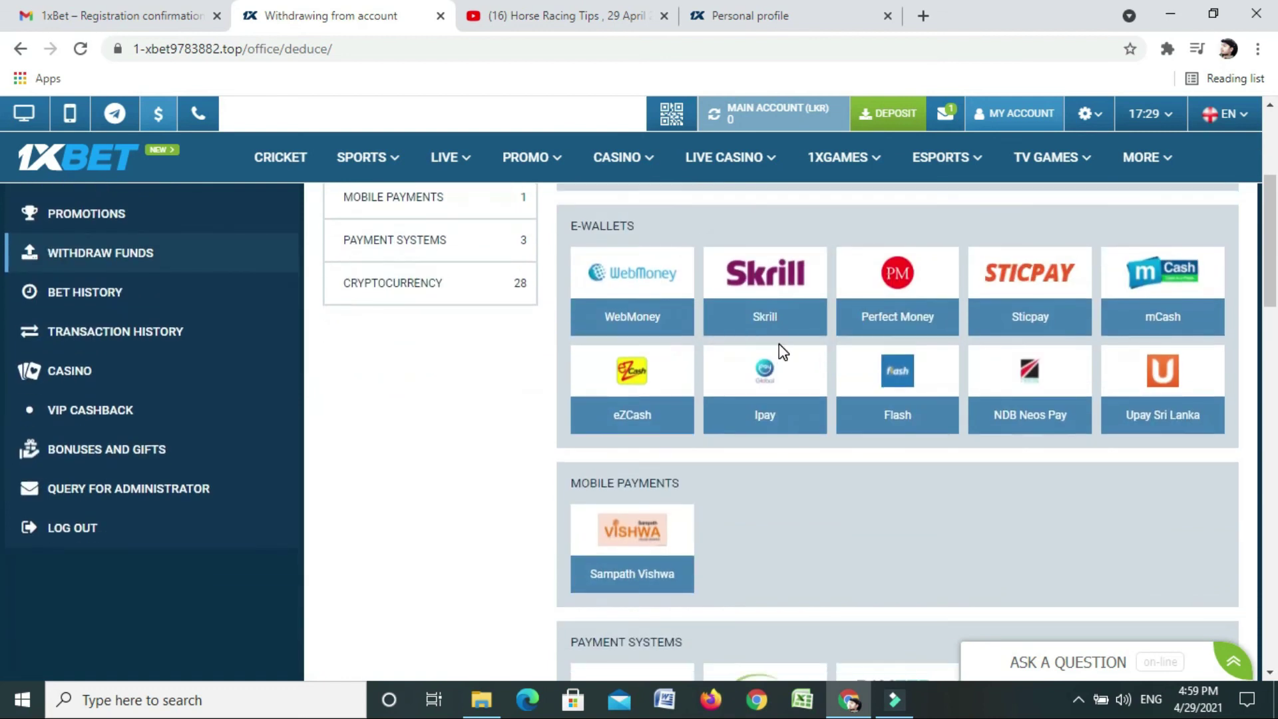
pyautogui.scroll(-1, 782, 351)
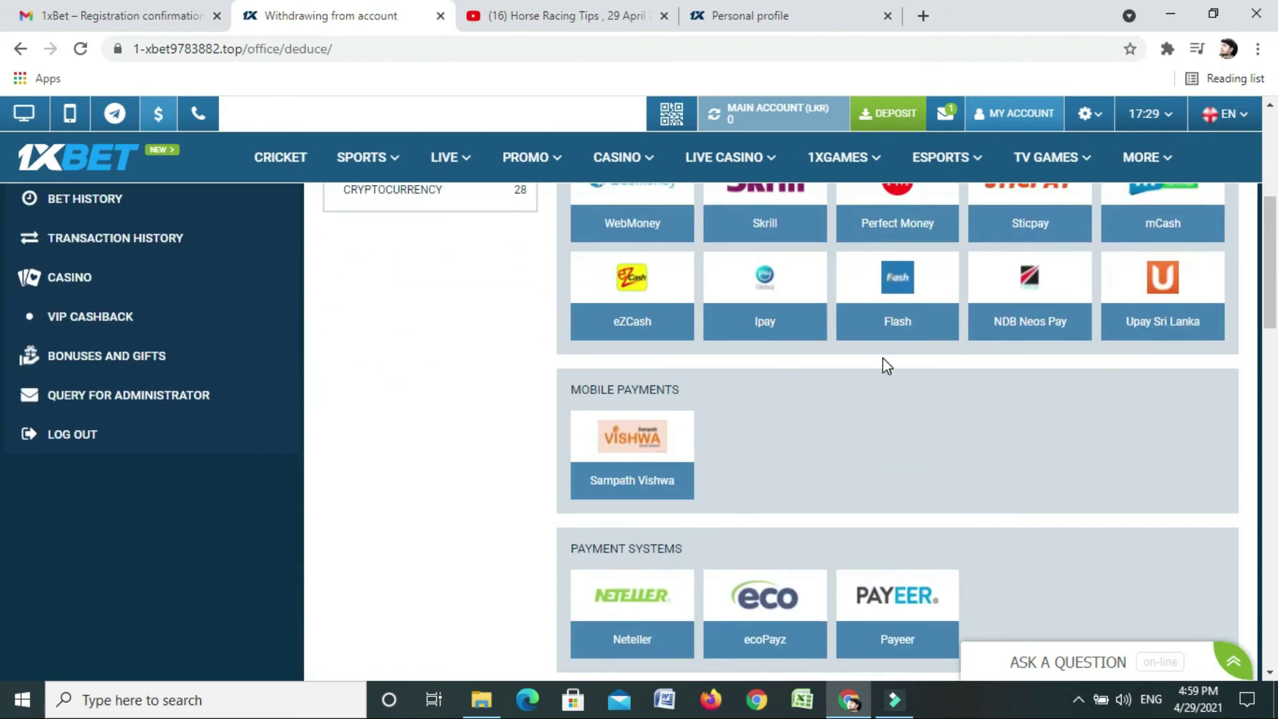
pyautogui.click(775, 320)
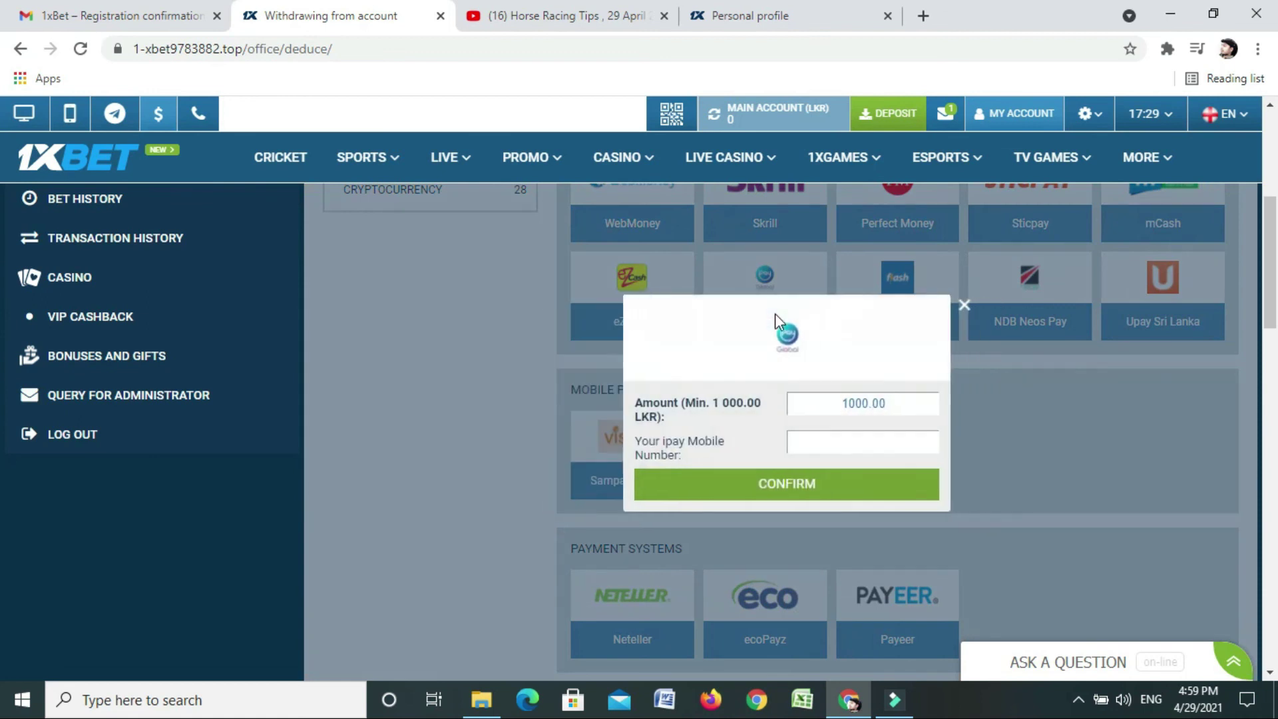
pyautogui.click(813, 443)
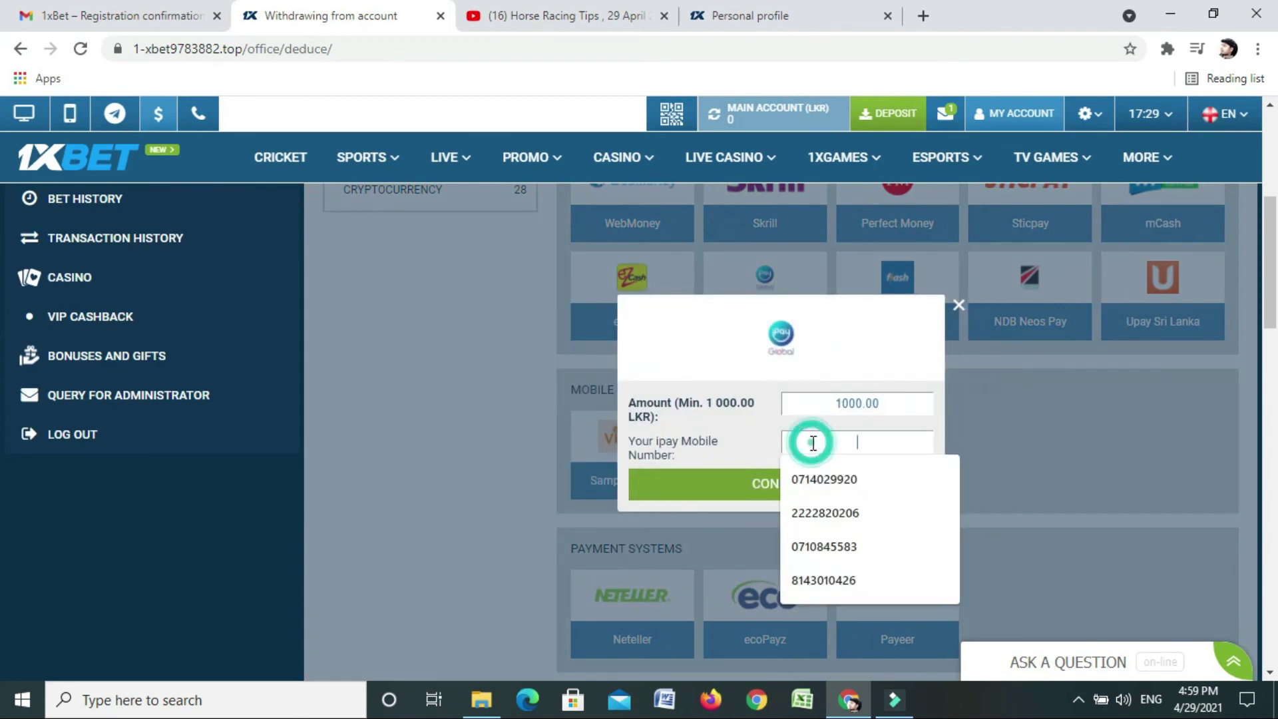
pyautogui.click(1048, 441)
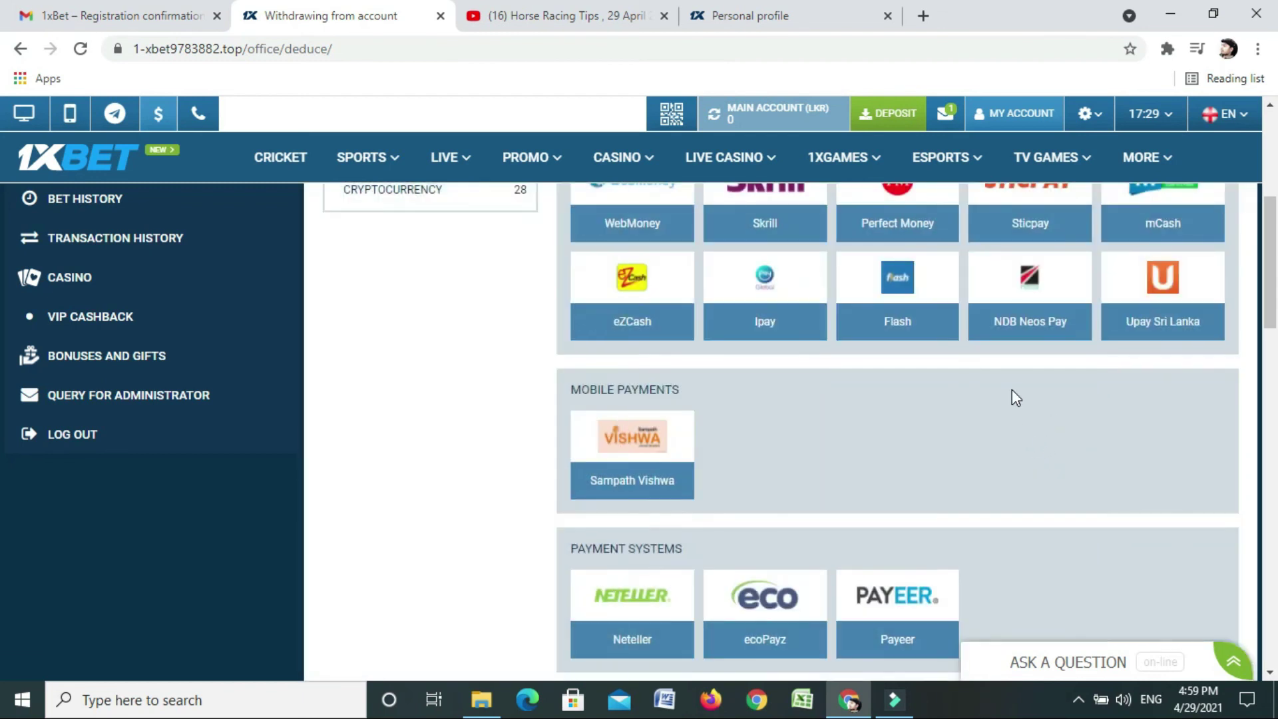
pyautogui.click(791, 322)
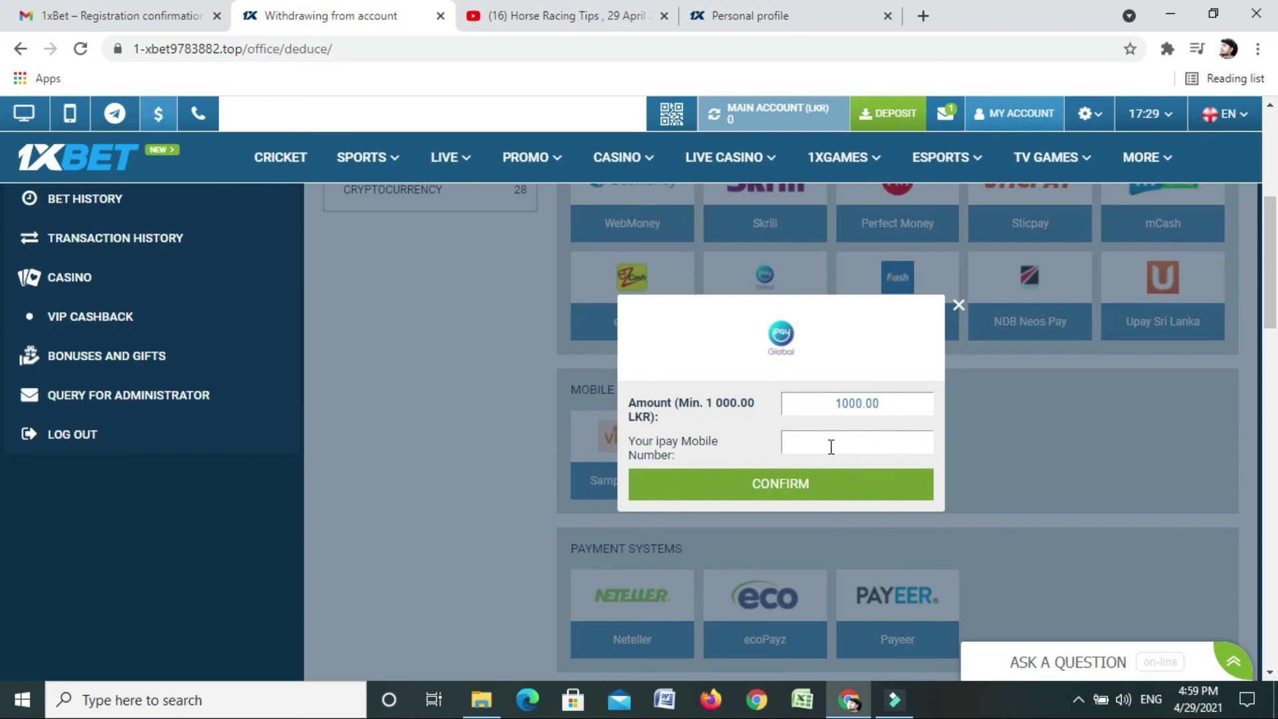
pyautogui.click(958, 308)
pyautogui.scroll(-2, 816, 414)
pyautogui.scroll(-7, 816, 426)
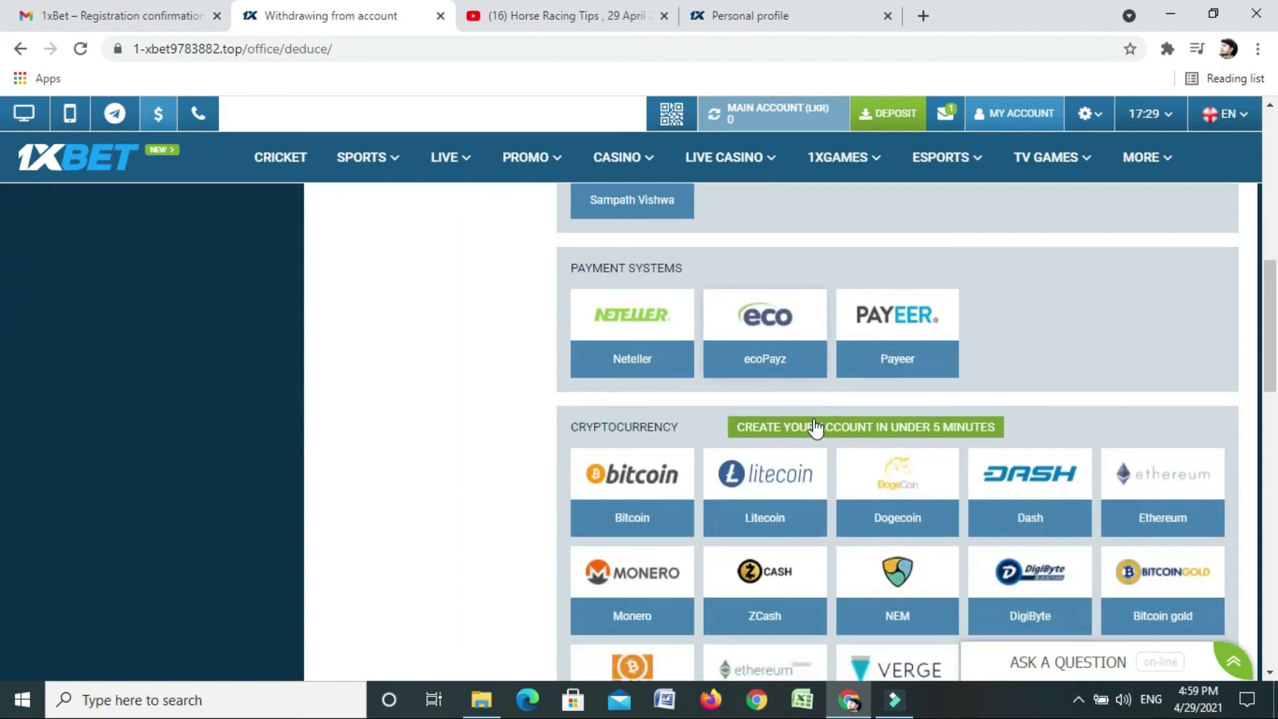
pyautogui.scroll(5, 815, 432)
pyautogui.scroll(9, 812, 426)
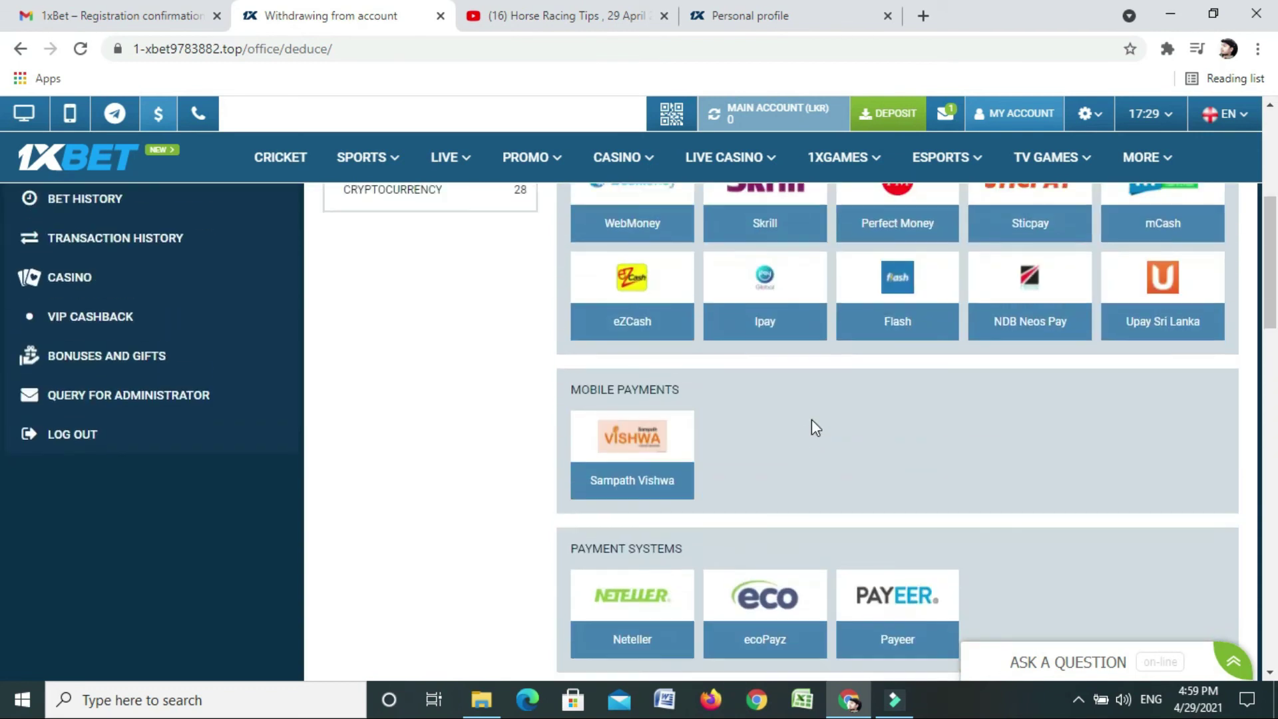